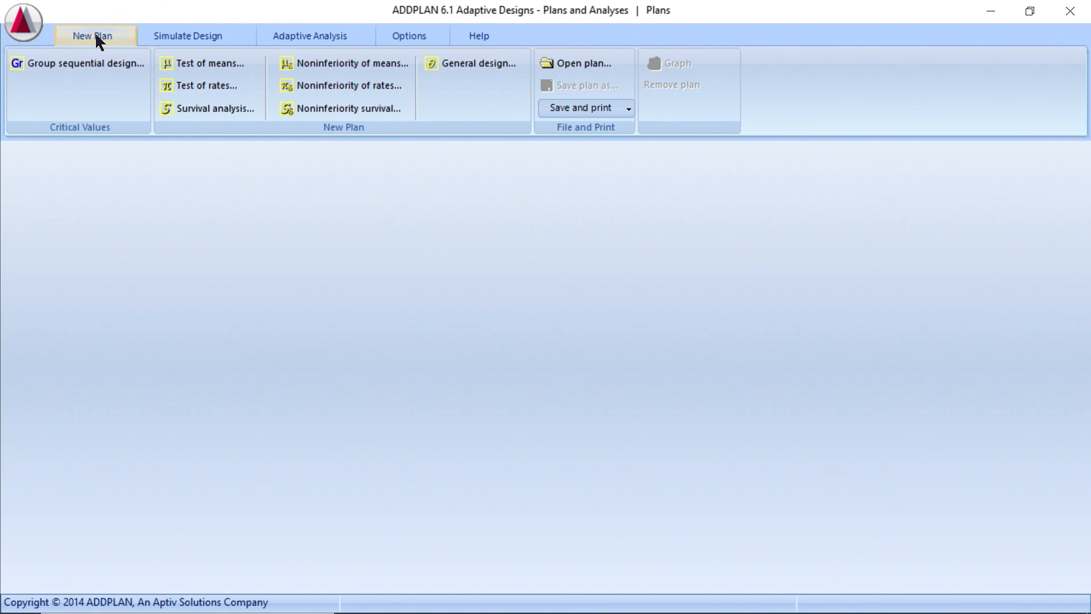
Create a rates enrichment design simulation and set its number of stages to 2.
left_click(185, 40)
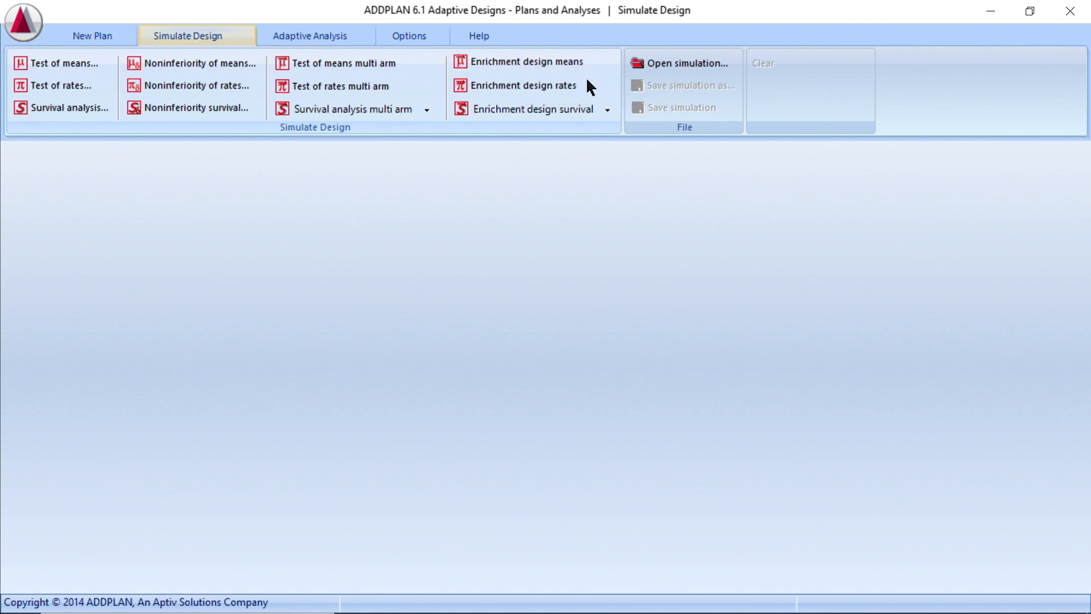
left_click(548, 87)
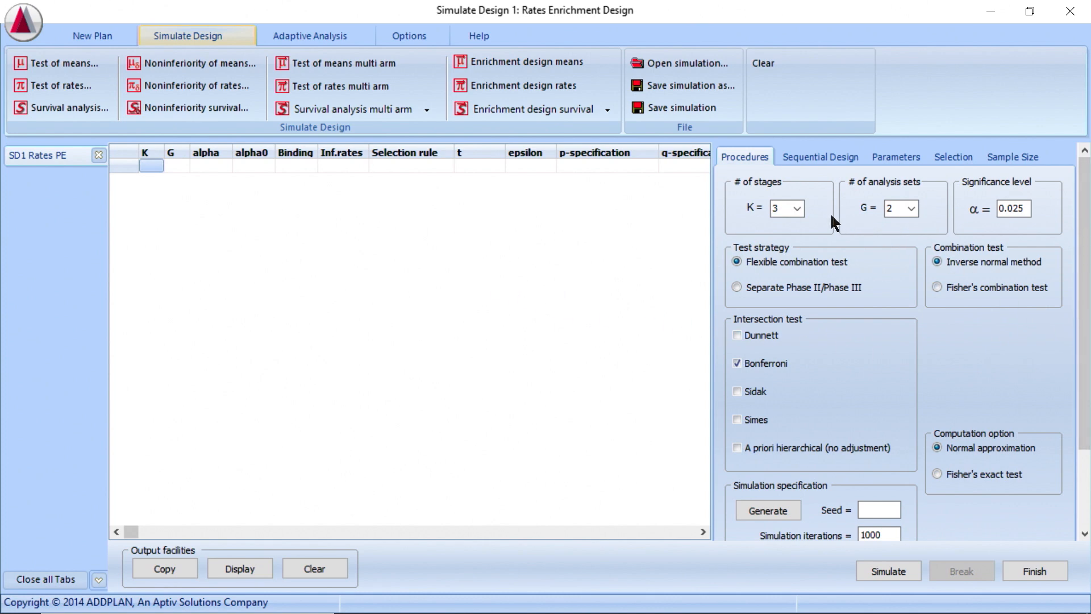
left_click(799, 208)
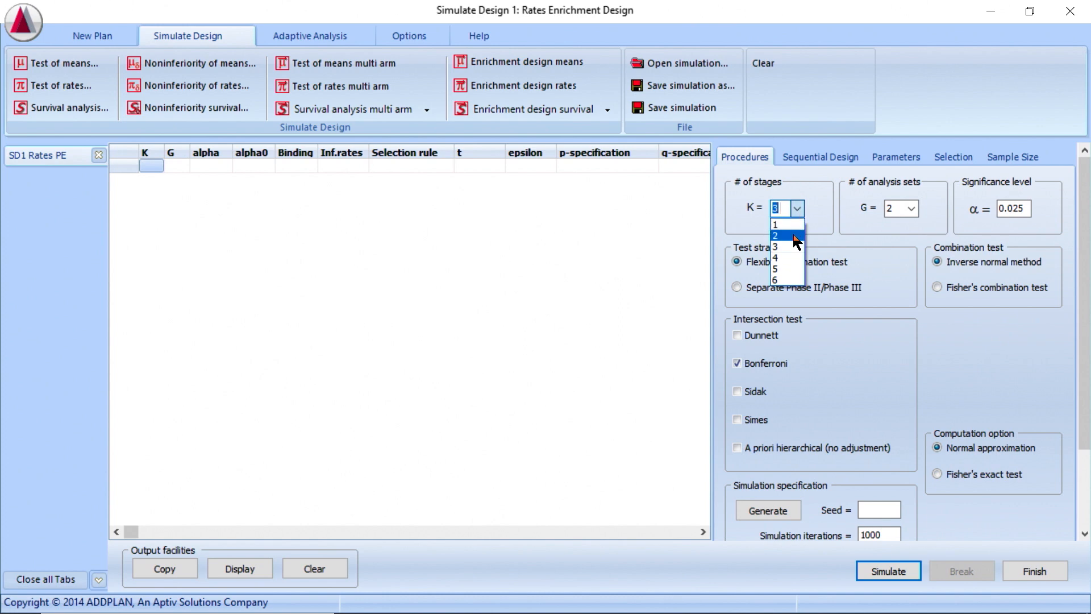
left_click(787, 238)
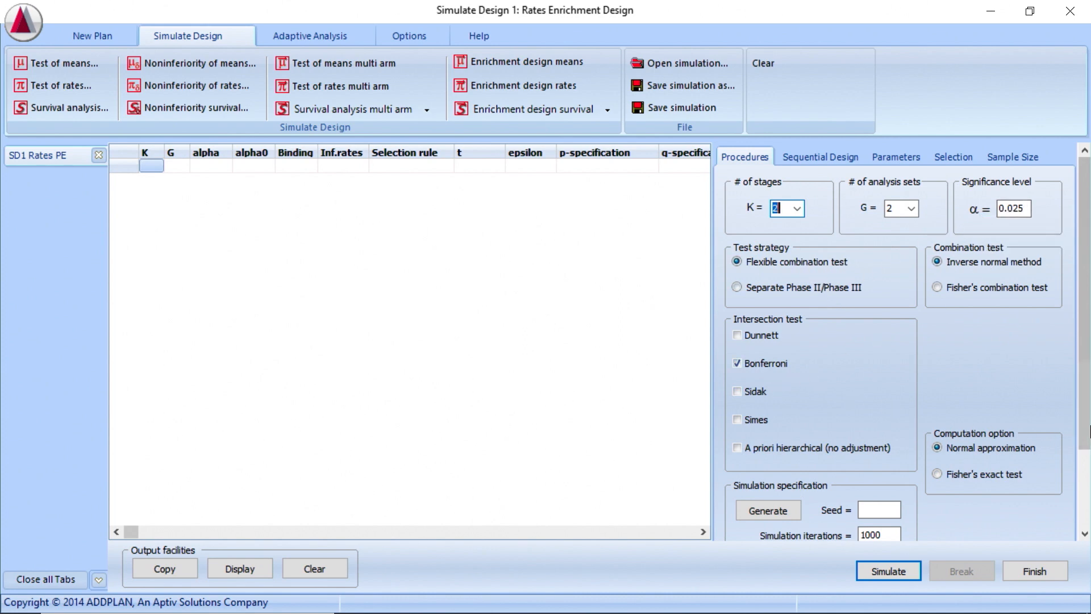
Set the number of simulation iterations to 10000.
left_click_drag(1086, 414, 1086, 489)
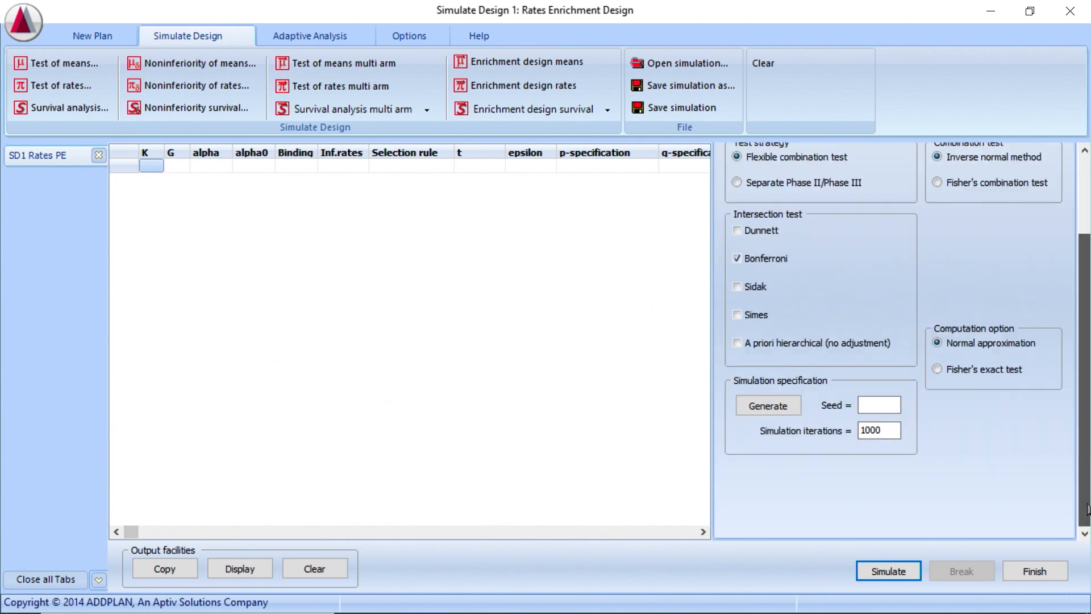
double_click(892, 431)
left_click(891, 431)
type("0")
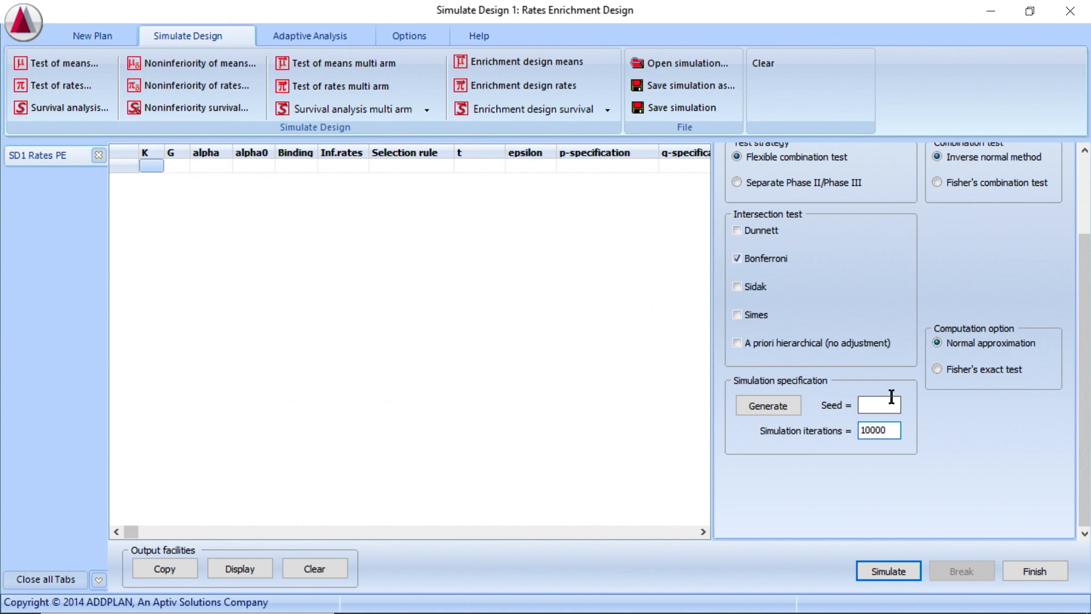
scroll(1085, 333, "up", 5)
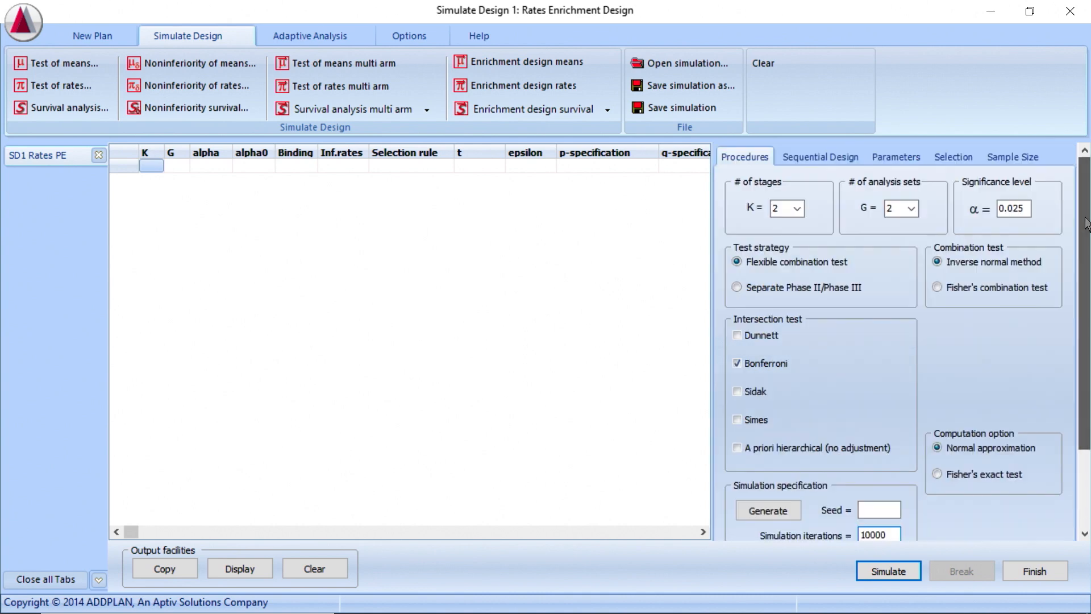
Configure the group sequential design with no interim stops.
left_click(828, 158)
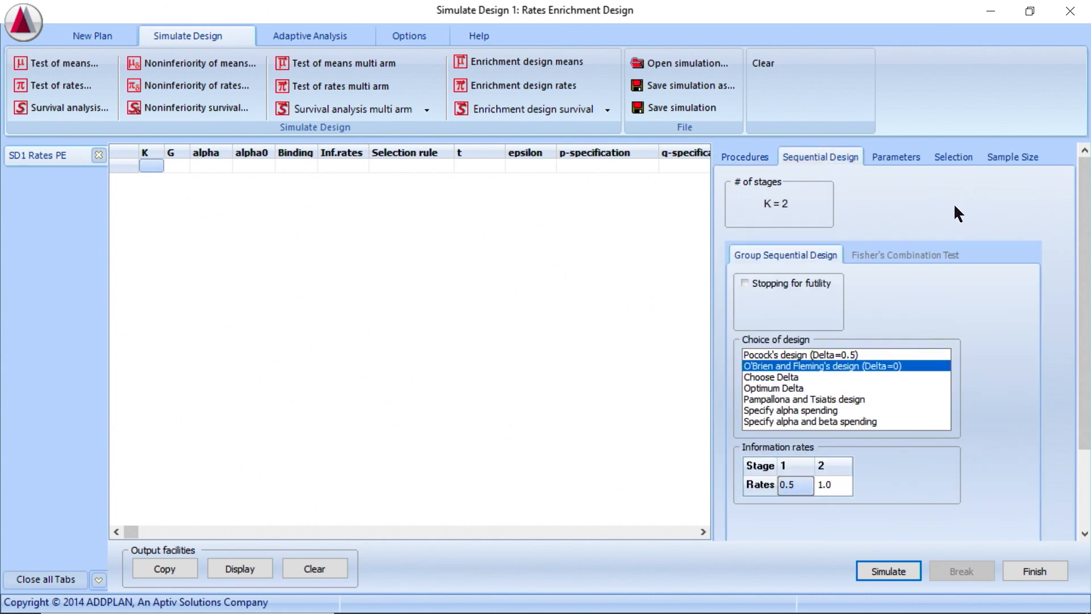
left_click_drag(1086, 282, 1086, 358)
left_click(926, 452)
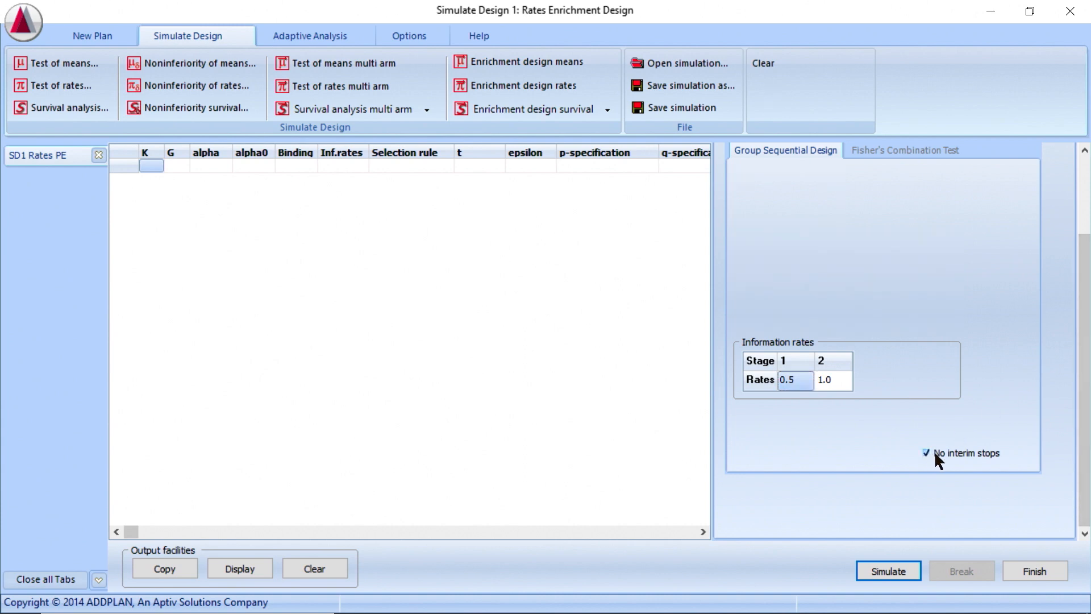
left_click_drag(1082, 422, 1072, 246)
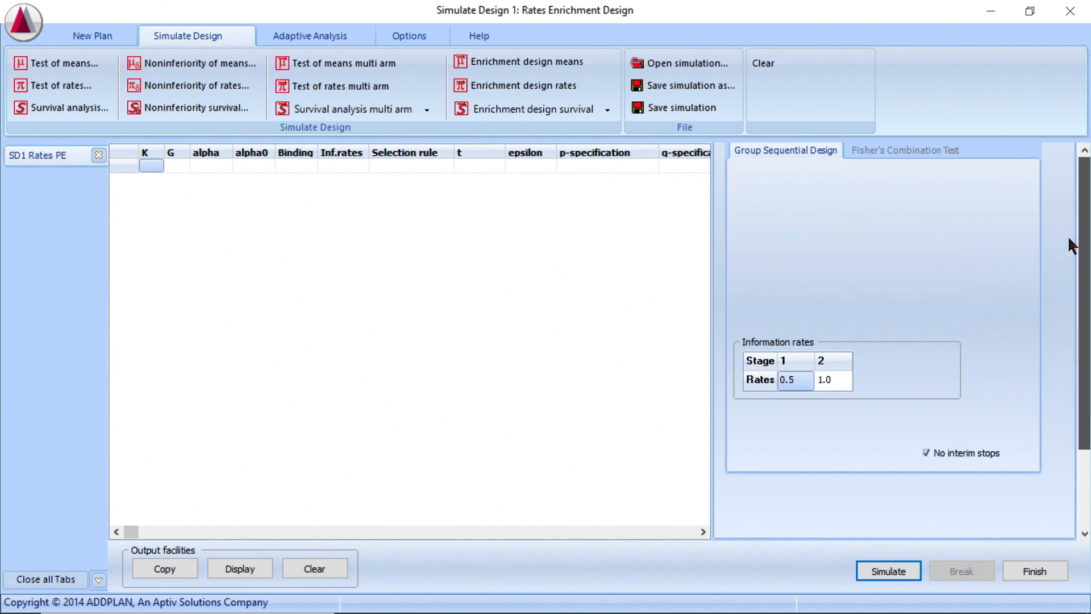
Set the S1 prevalence to 54 % and the control event rates to 0.34 for S1 and 0.23 for the remaining subset.
left_click(898, 157)
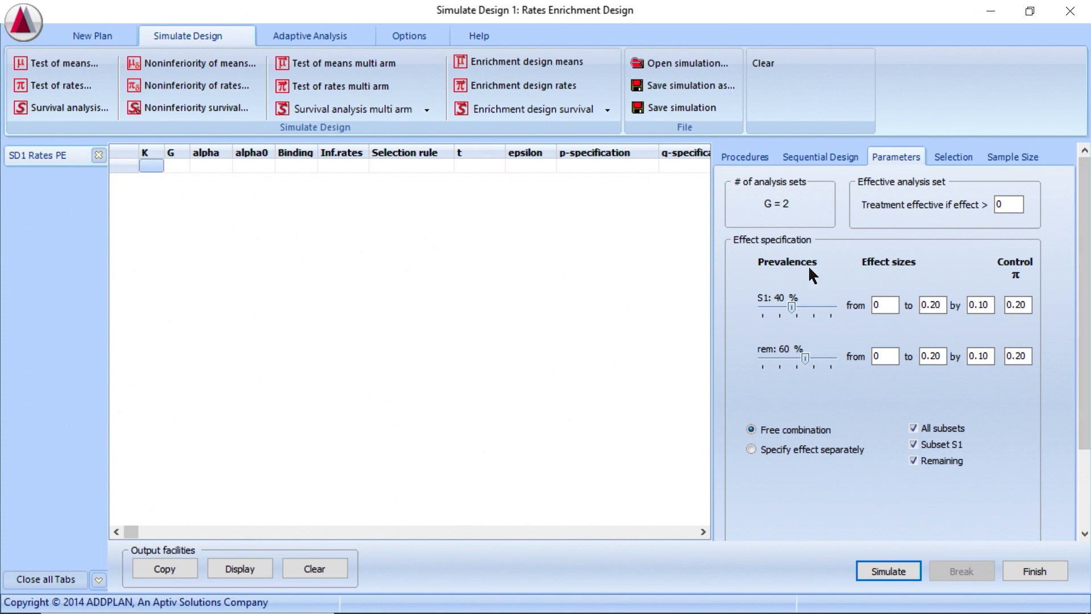
left_click_drag(793, 304, 796, 306)
double_click(1027, 306)
type("0.")
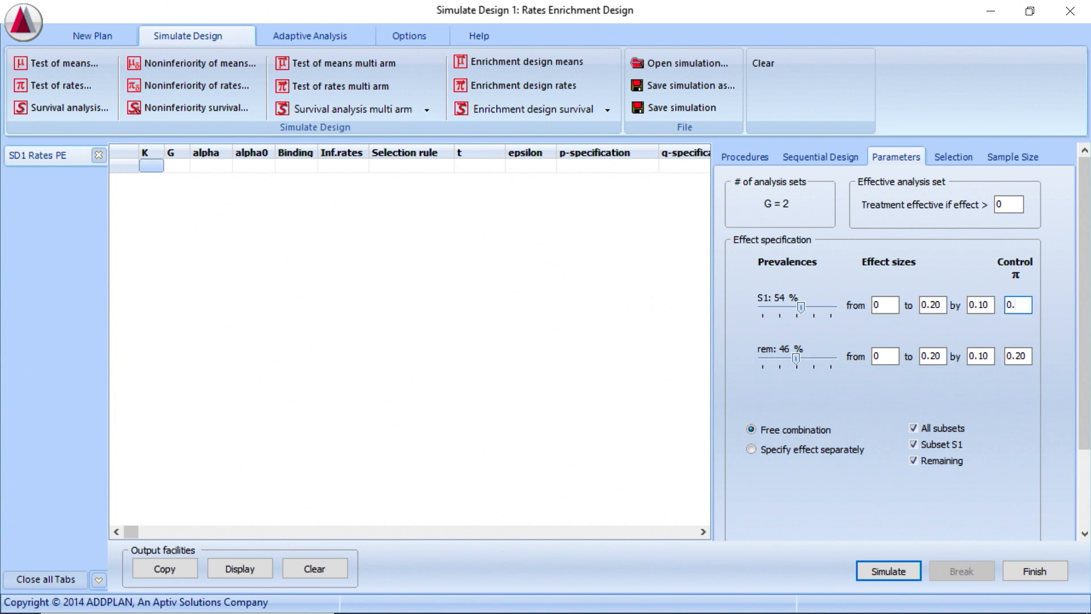
type("34")
double_click(1023, 356)
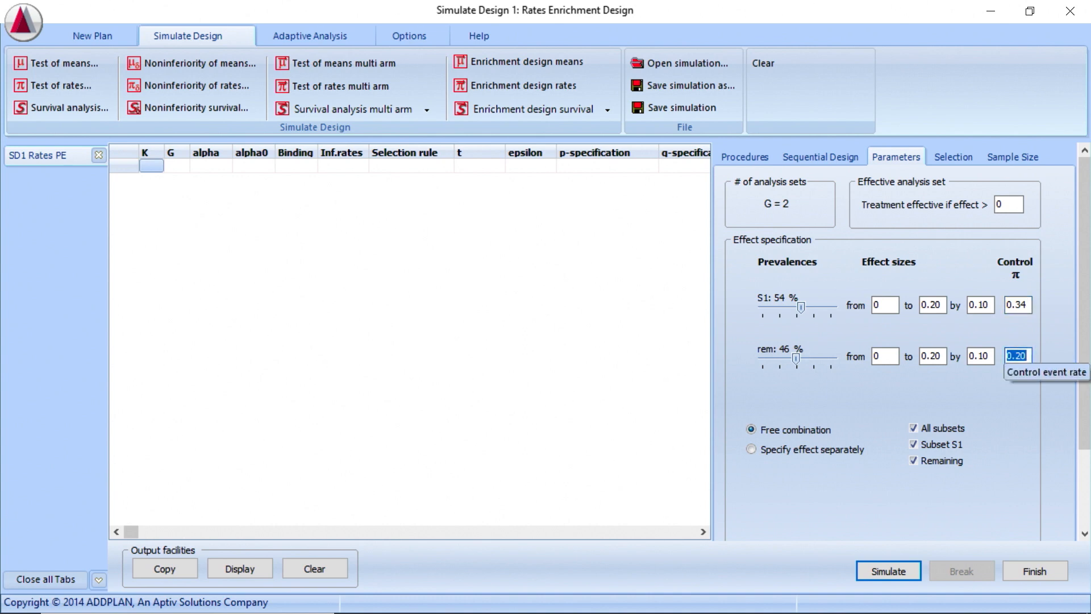
type("0.23")
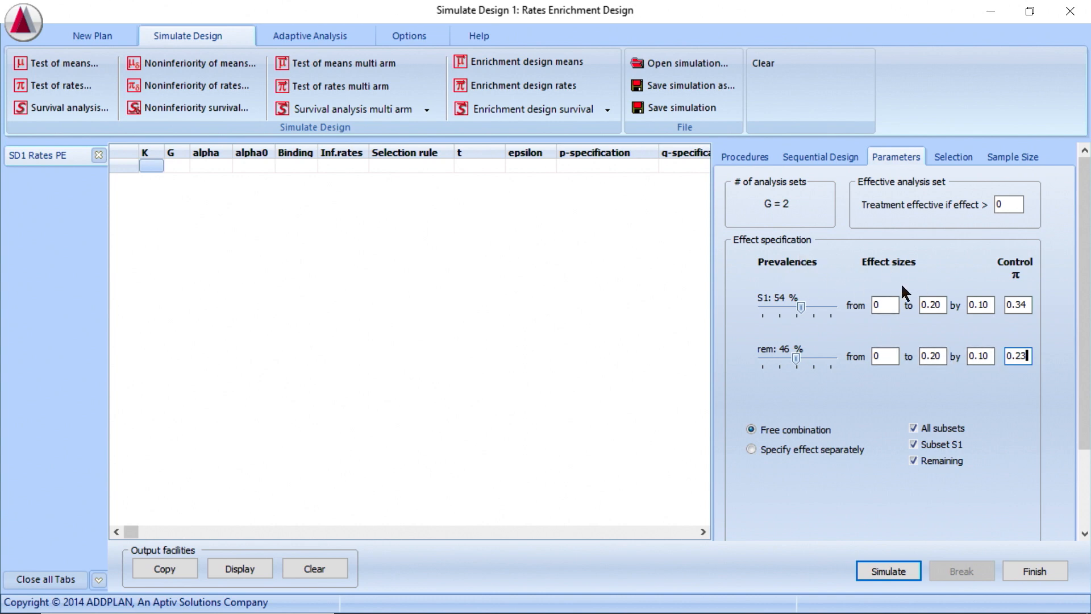
Set the S1 effect size range to end at 0.3 with increments of 0.05.
double_click(937, 305)
type("0.3")
double_click(972, 305)
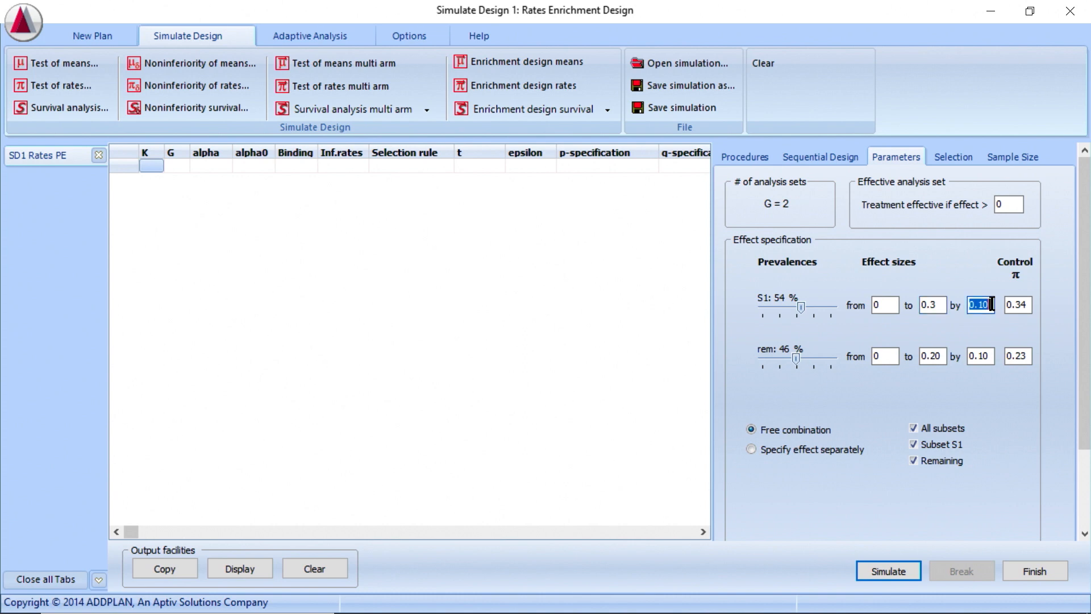
type("0.05")
Use the selection rule for sets with effect compared to best not worse than epsilon, with epsilon set to 0.1.
left_click(956, 155)
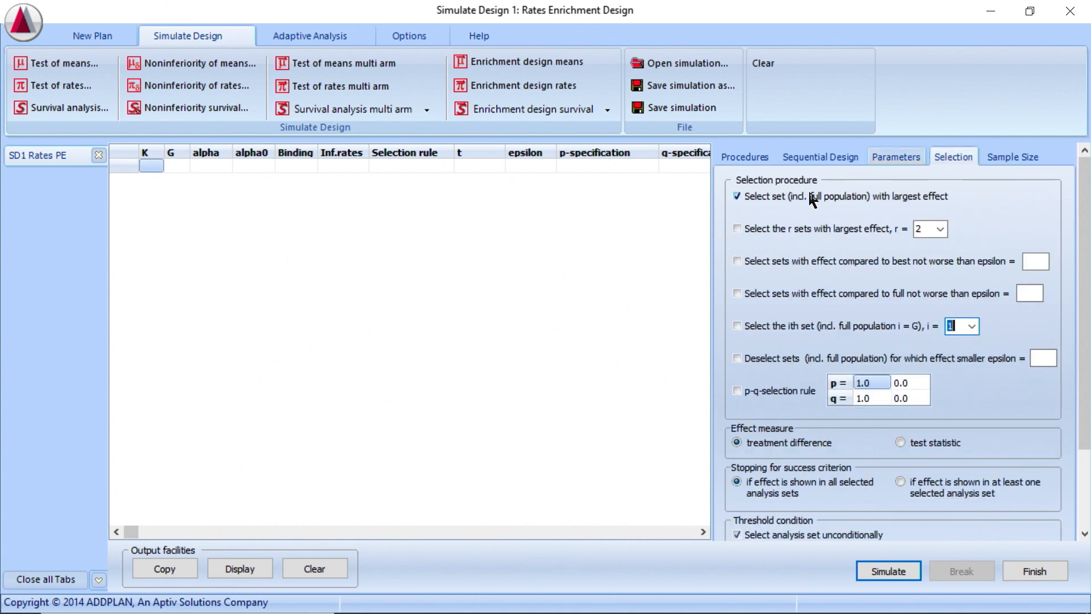
left_click(754, 196)
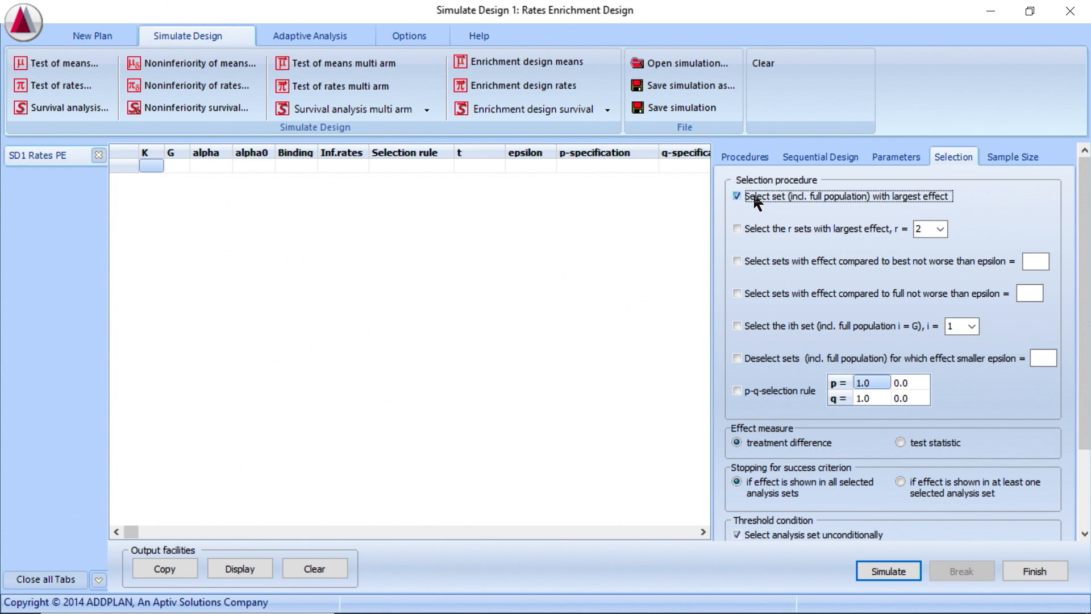
left_click(762, 257)
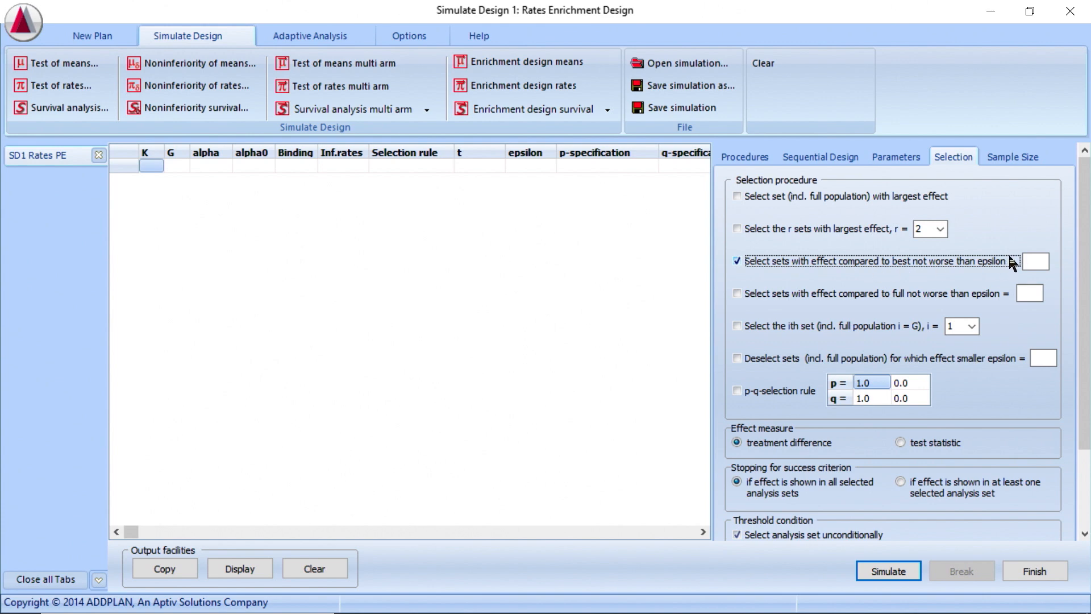
left_click(1035, 258)
type("0")
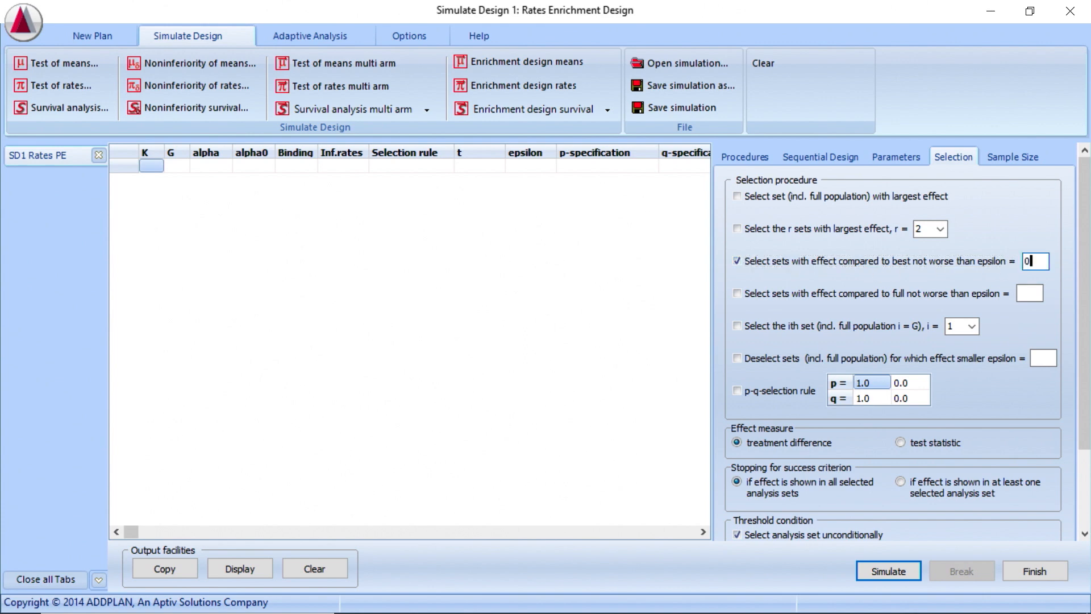
type(".1")
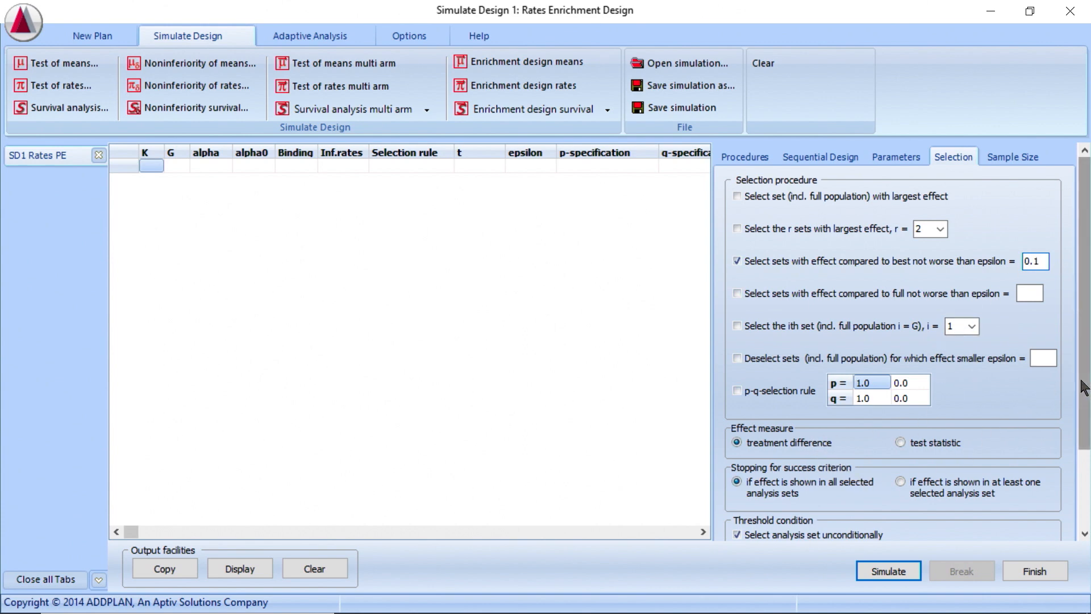
left_click_drag(1086, 387, 1086, 445)
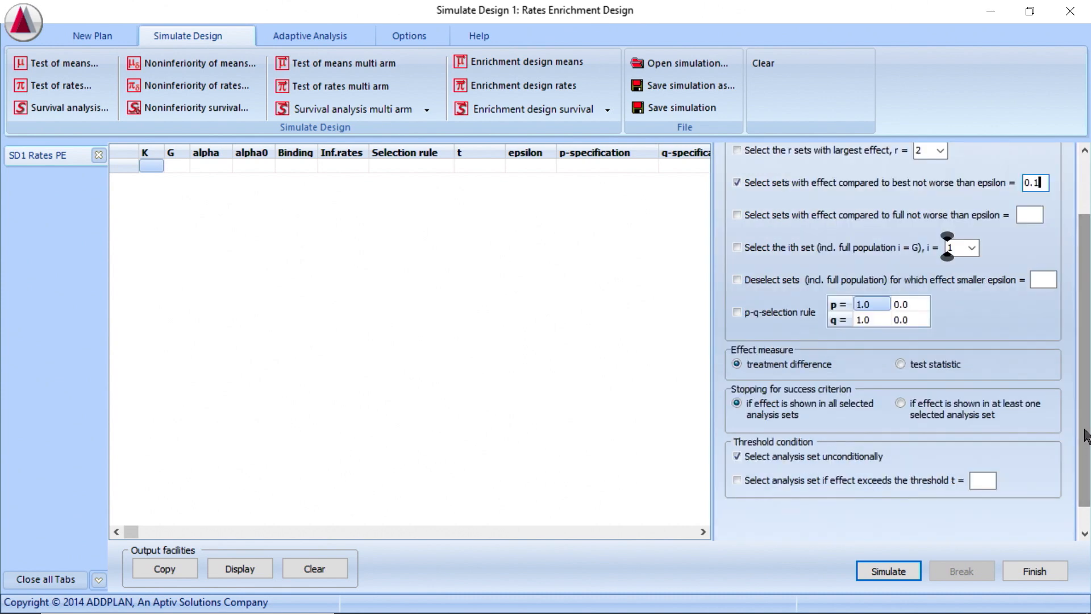
left_click_drag(1085, 445, 1086, 290)
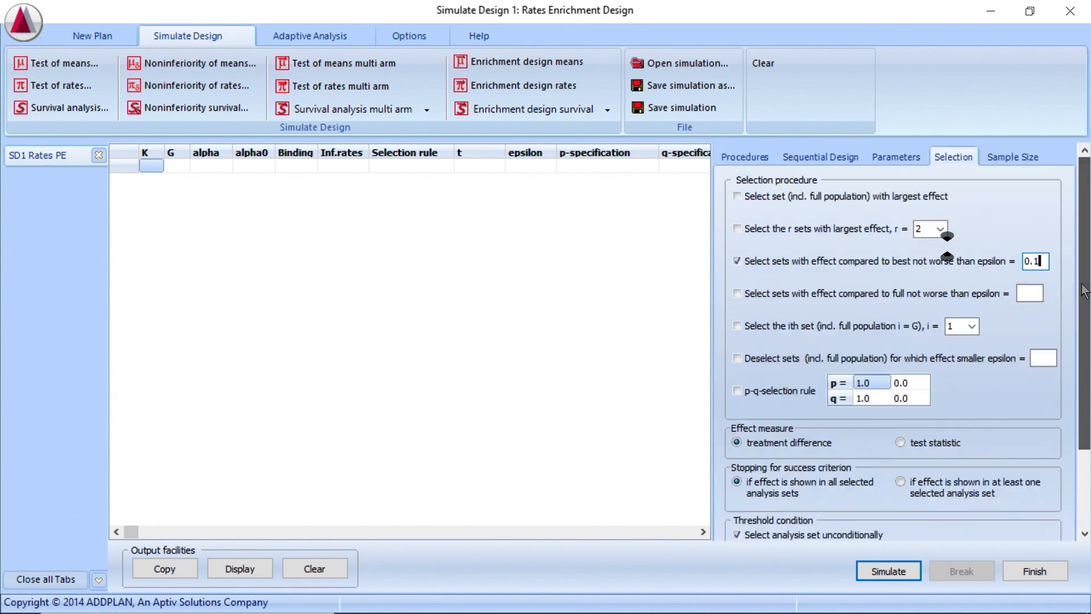
Set the preplanned overall sample size to 150 for both stages and run the simulation.
left_click(1015, 156)
left_click(812, 229)
type("150")
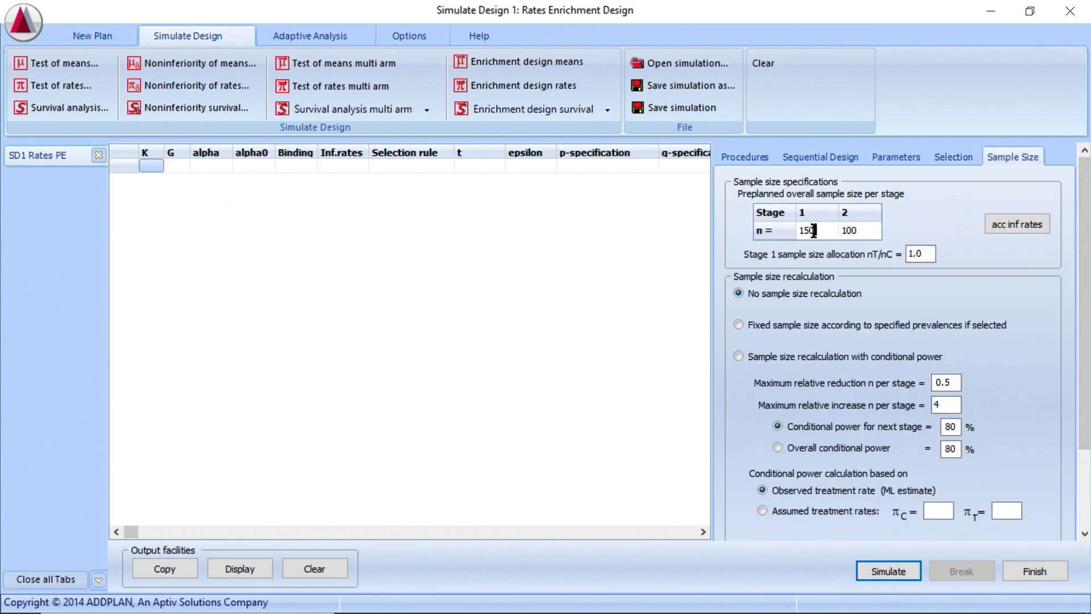
left_click(854, 231)
type("150")
left_click(926, 254)
left_click_drag(1082, 383, 1083, 466)
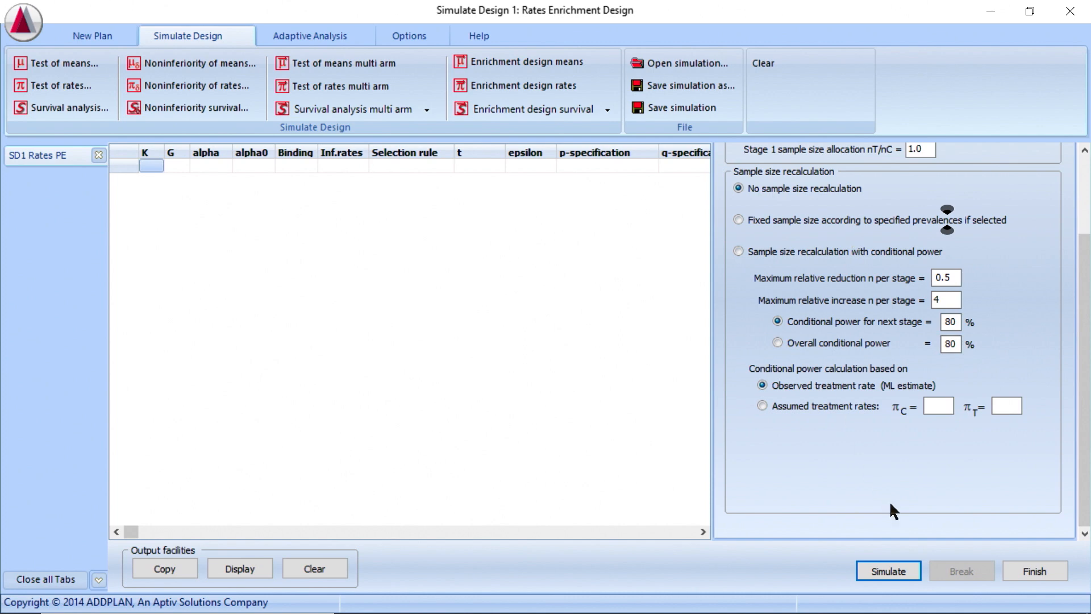
left_click(899, 574)
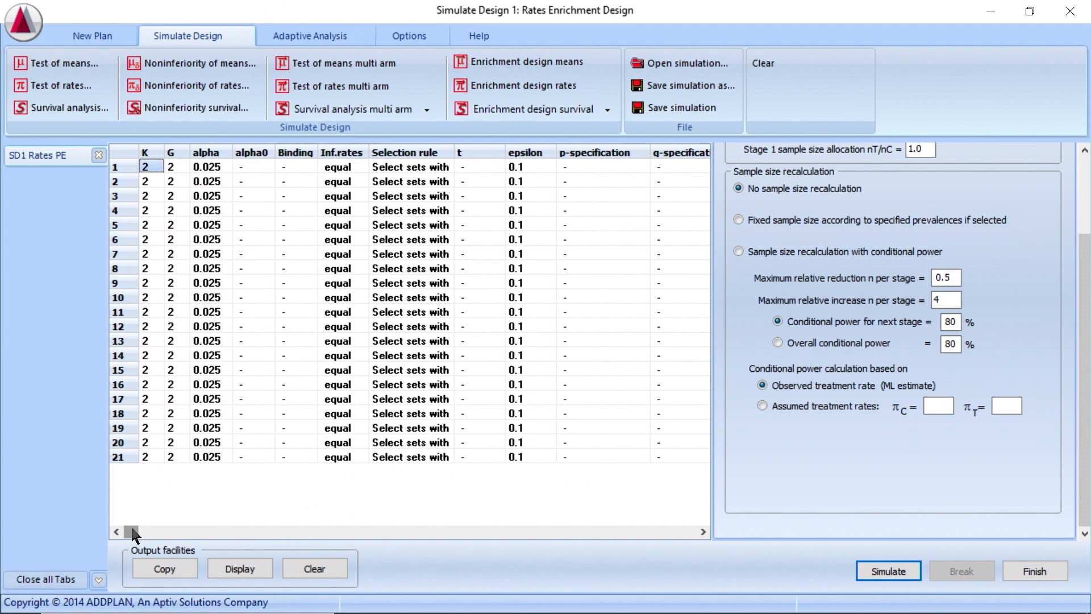
Review the simulation table's design settings, prevalences, treatment and control rates, and effects for each scenario.
left_click(704, 532)
left_click(704, 531)
left_click(705, 532)
left_click(704, 532)
left_click(704, 531)
left_click(704, 531)
left_click(704, 532)
left_click(705, 531)
left_click(705, 531)
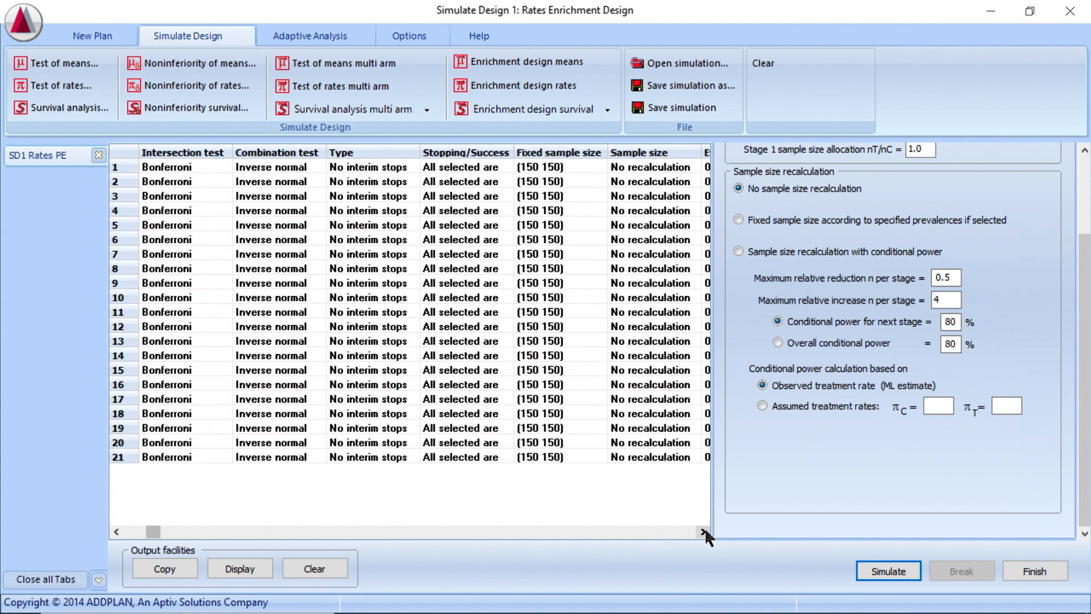
left_click(705, 532)
left_click(704, 531)
left_click(705, 532)
left_click(705, 532)
left_click(705, 532)
left_click(705, 532)
left_click(705, 531)
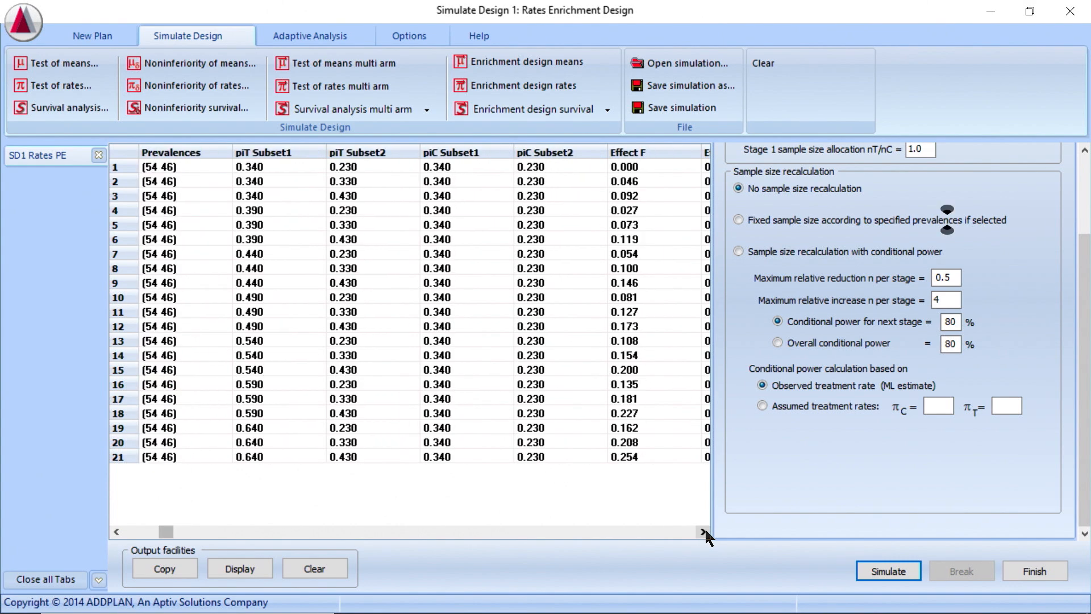
left_click(705, 532)
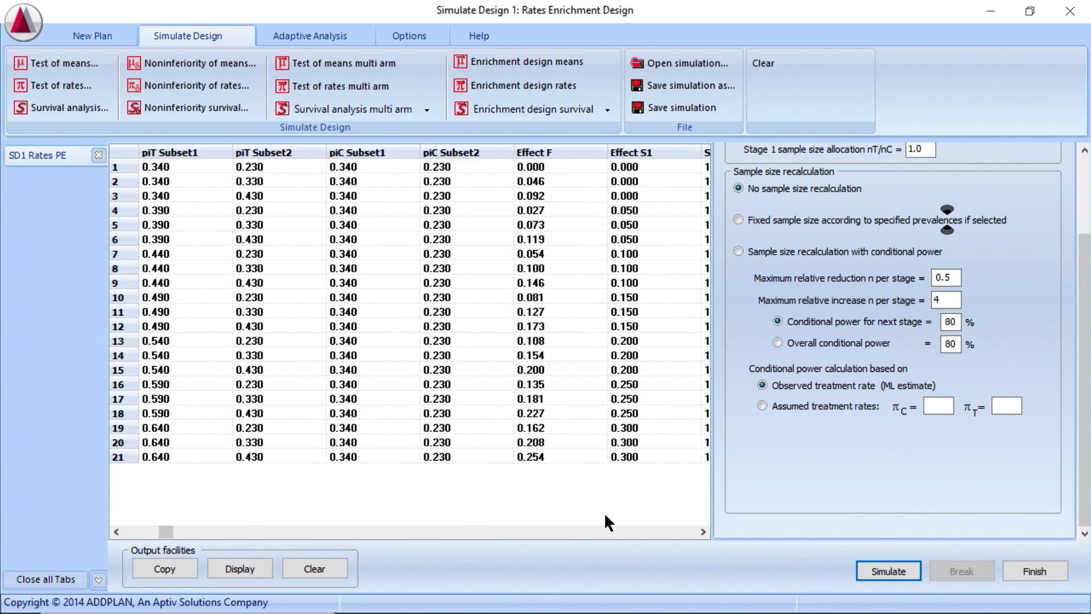
Examine the result columns beyond the effect sizes for the simulated scenarios.
left_click(704, 531)
left_click(704, 531)
left_click(704, 532)
left_click(704, 532)
left_click(704, 531)
left_click(704, 532)
left_click(704, 531)
left_click(704, 532)
left_click(703, 532)
left_click(704, 531)
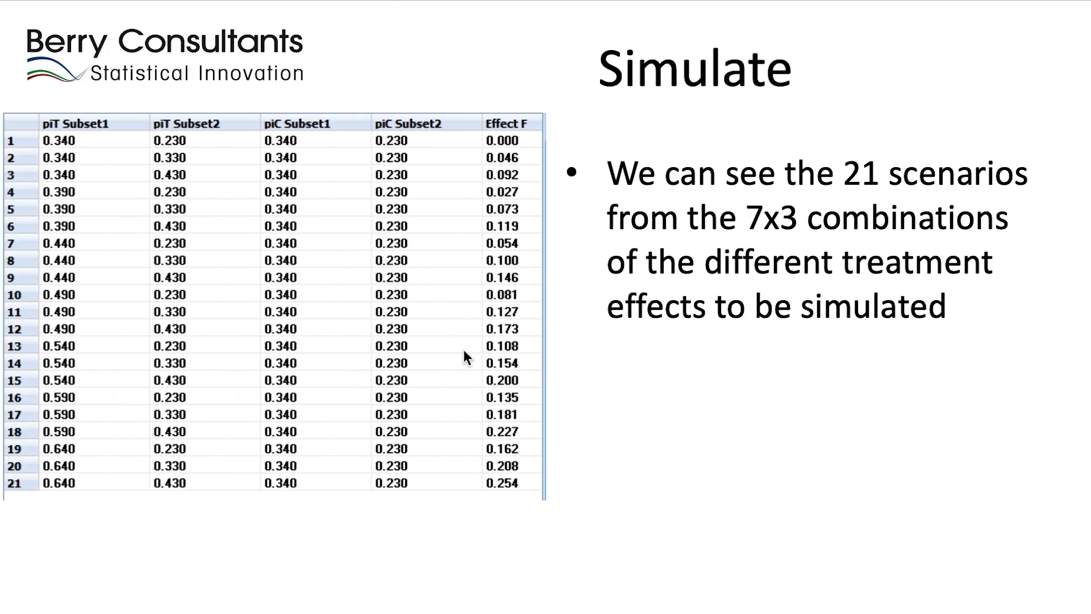
left_click(714, 452)
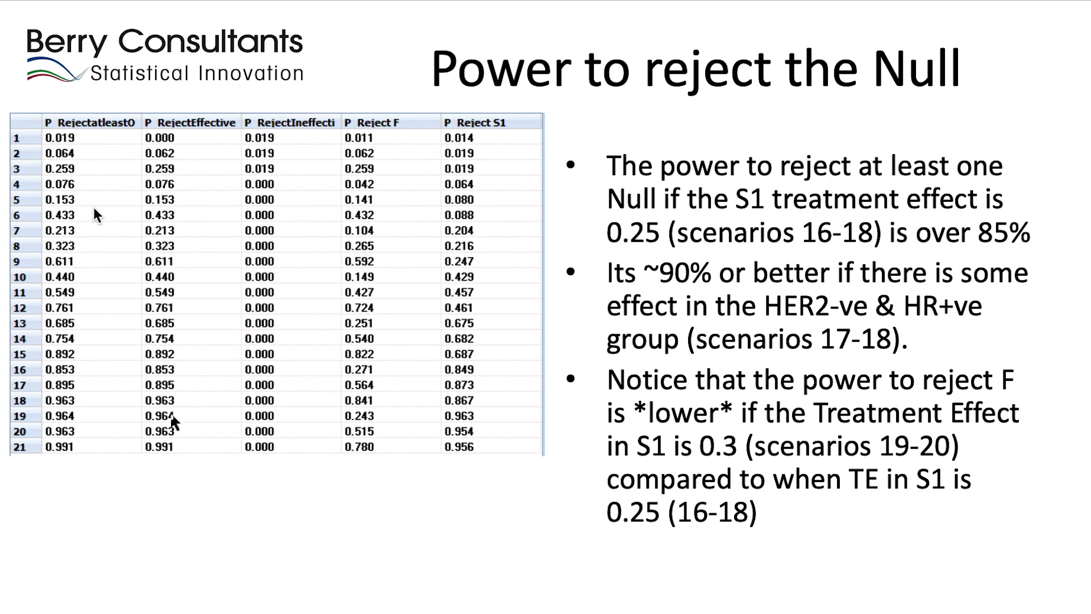
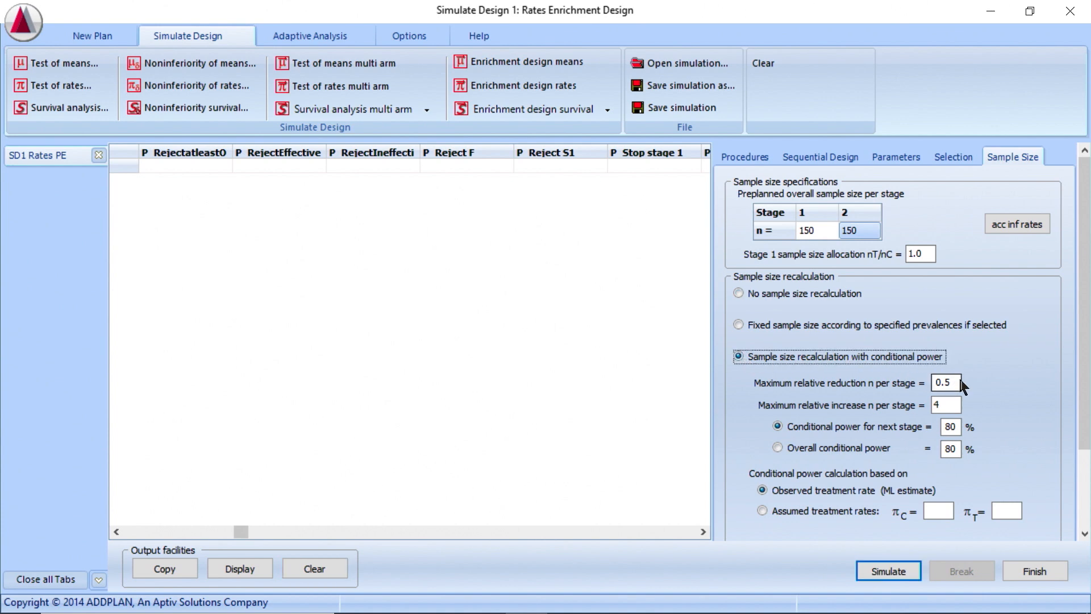
Set the maximum relative reduction per stage to 1 and the maximum relative increase per stage to 3 for sample size recalculation.
left_click(935, 382)
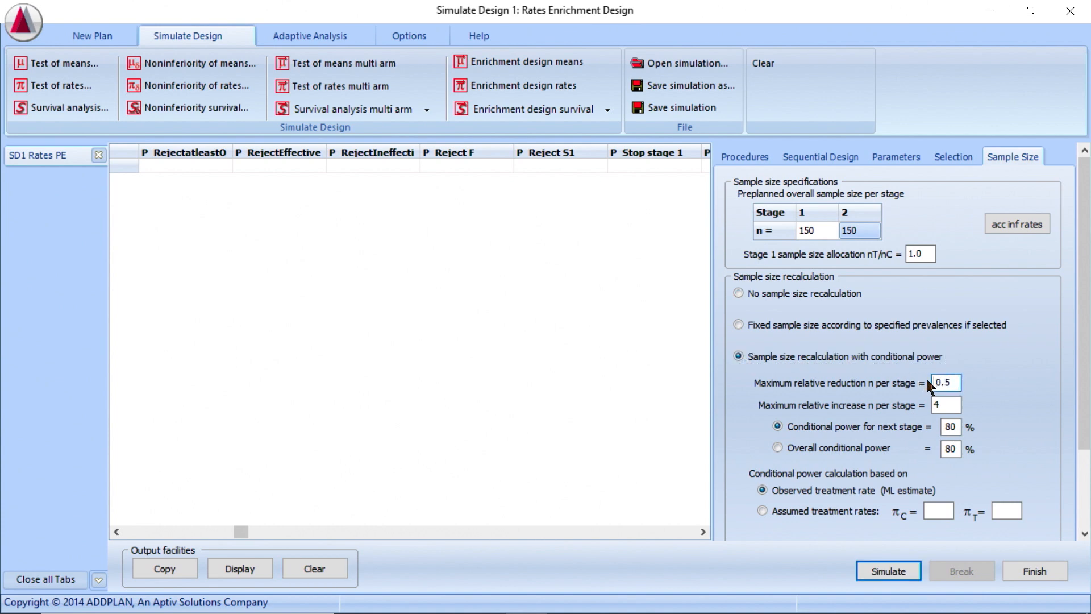
left_click(955, 381)
key("BackSpace")
key("BackSpace")
key("BackSpace")
type("1")
left_click(951, 404)
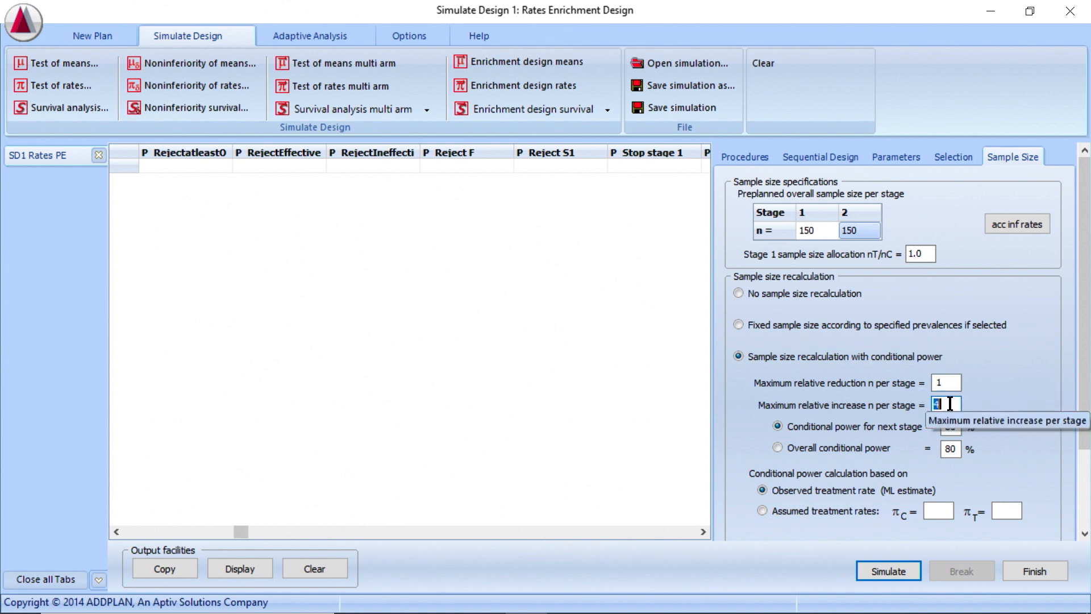
key("BackSpace")
type("3")
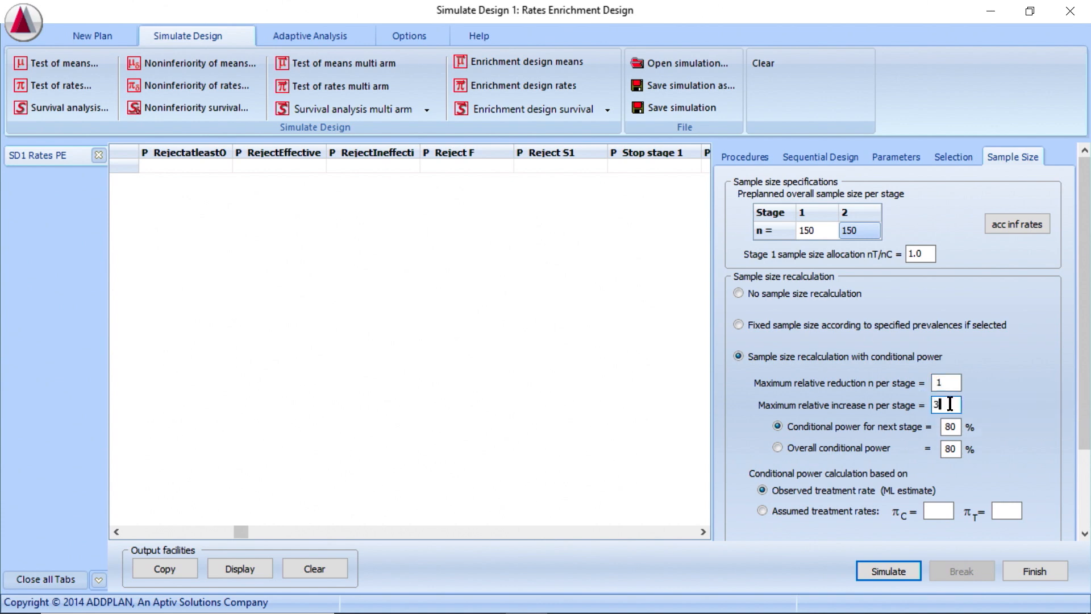
Set the conditional power for the next stage to 90% and run the simulation.
double_click(954, 426)
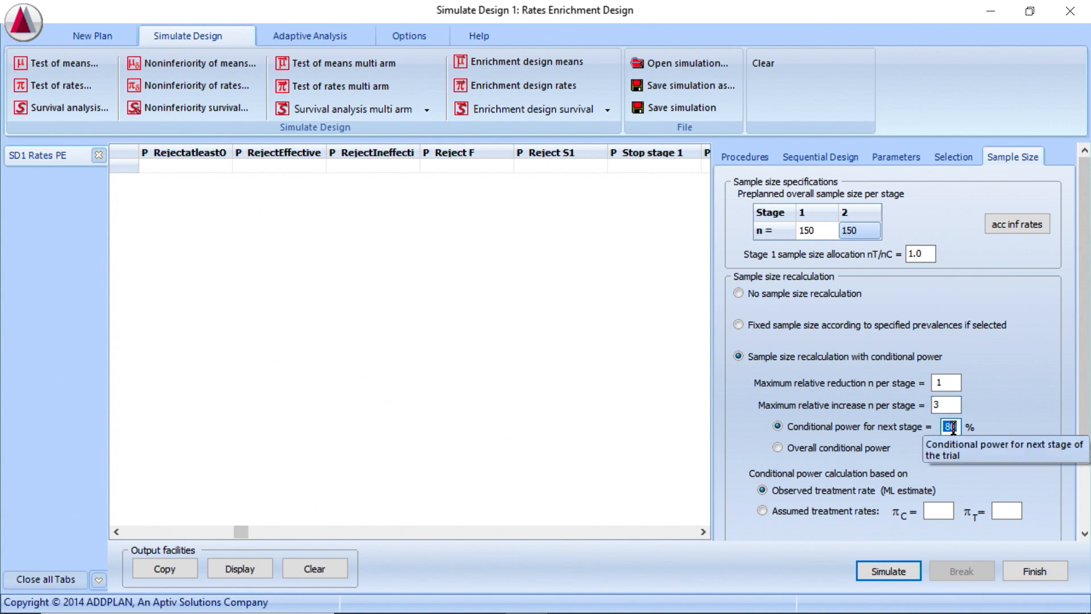
type("90")
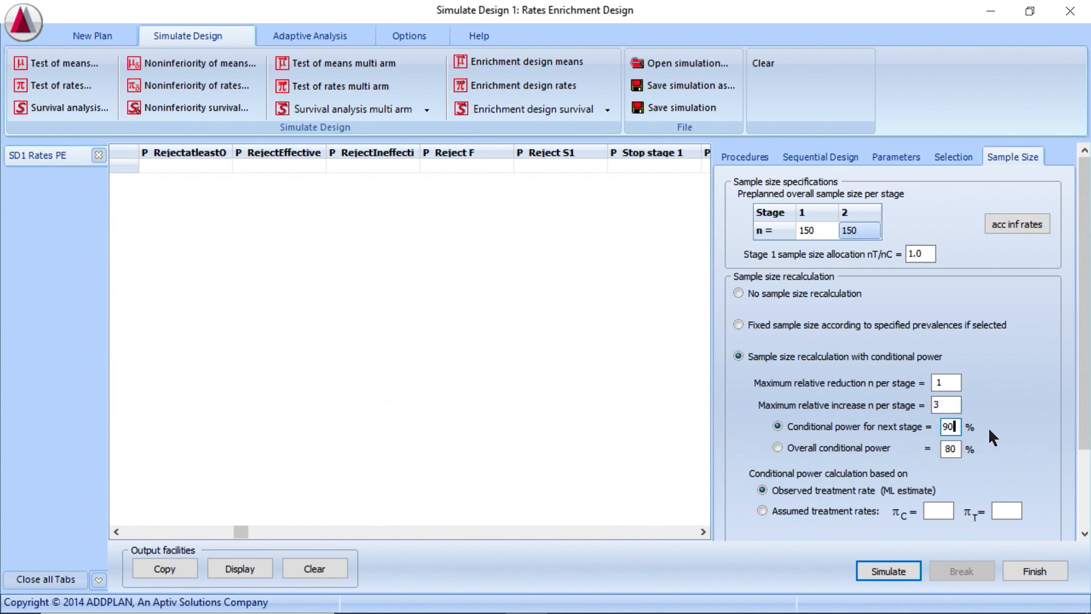
left_click_drag(1084, 426, 1084, 503)
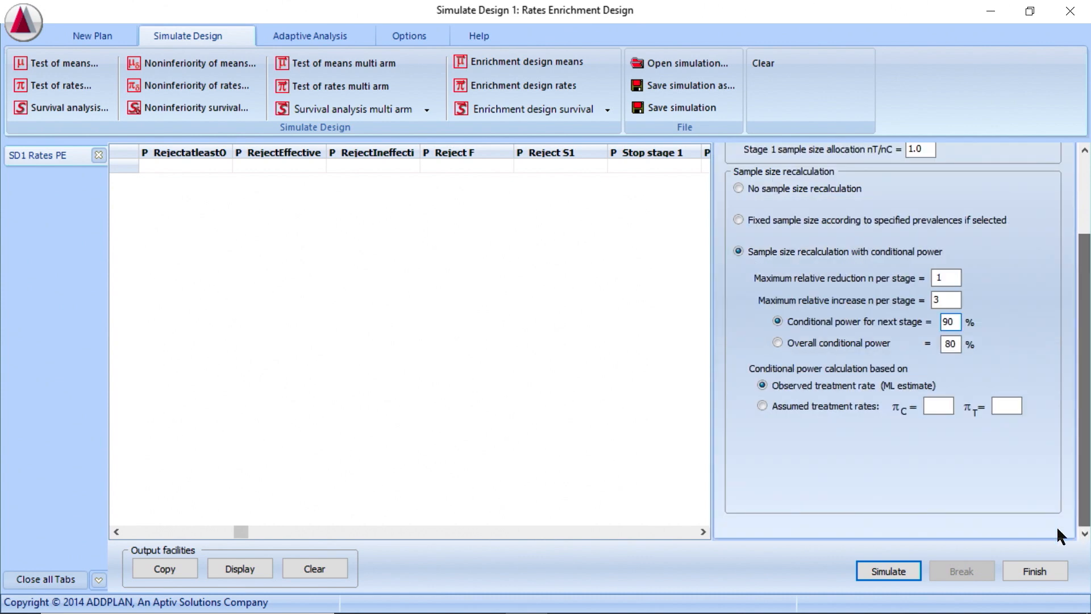
left_click(889, 570)
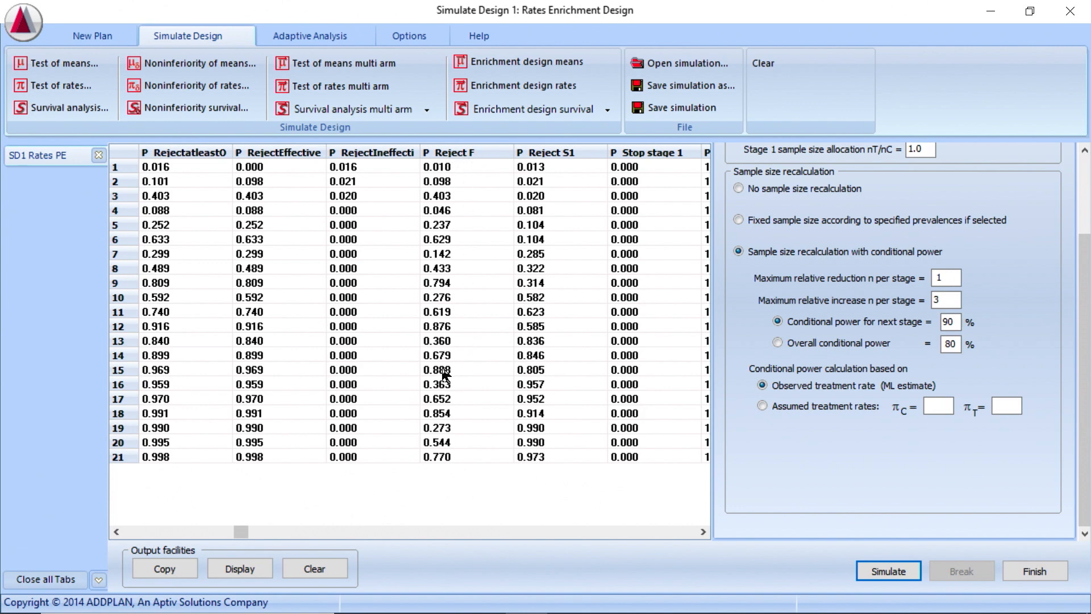
Display the simulation summary chart and review the power and rejection probability curves for each piT Subset2 value.
left_click(242, 571)
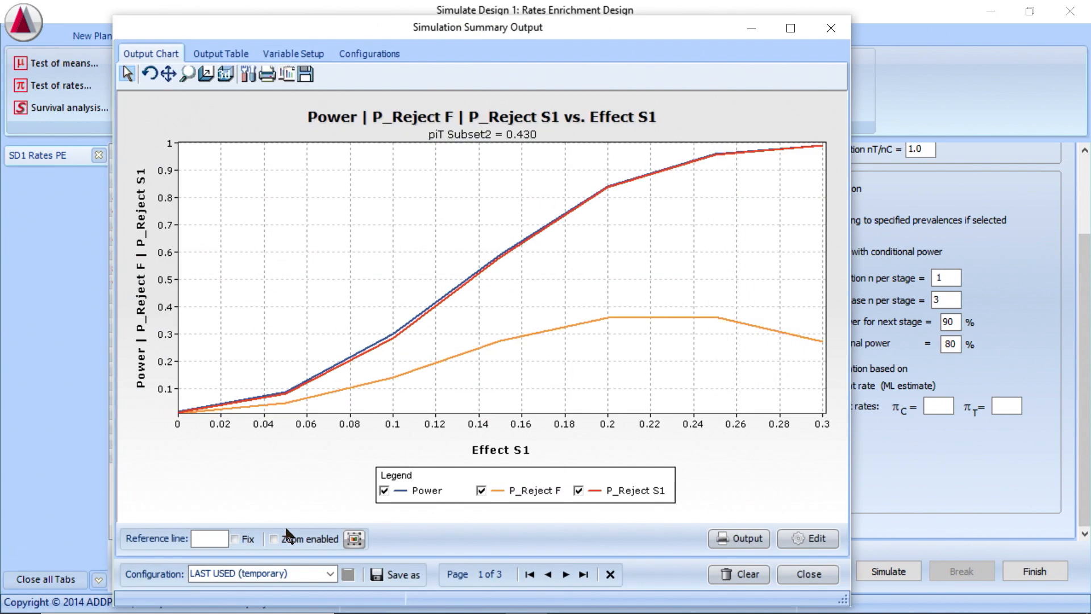
left_click(566, 575)
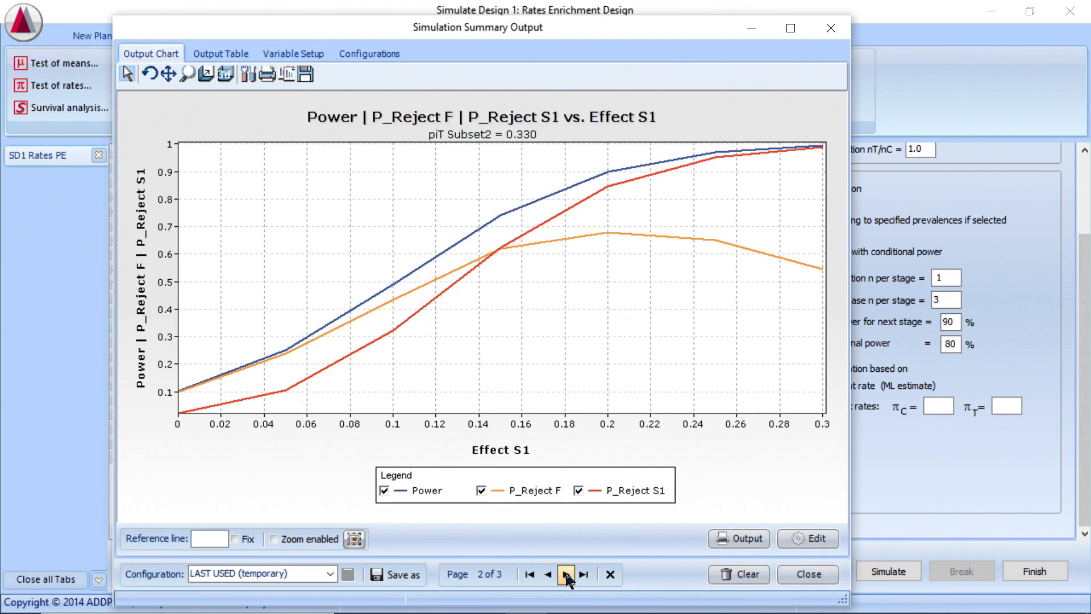
left_click(567, 575)
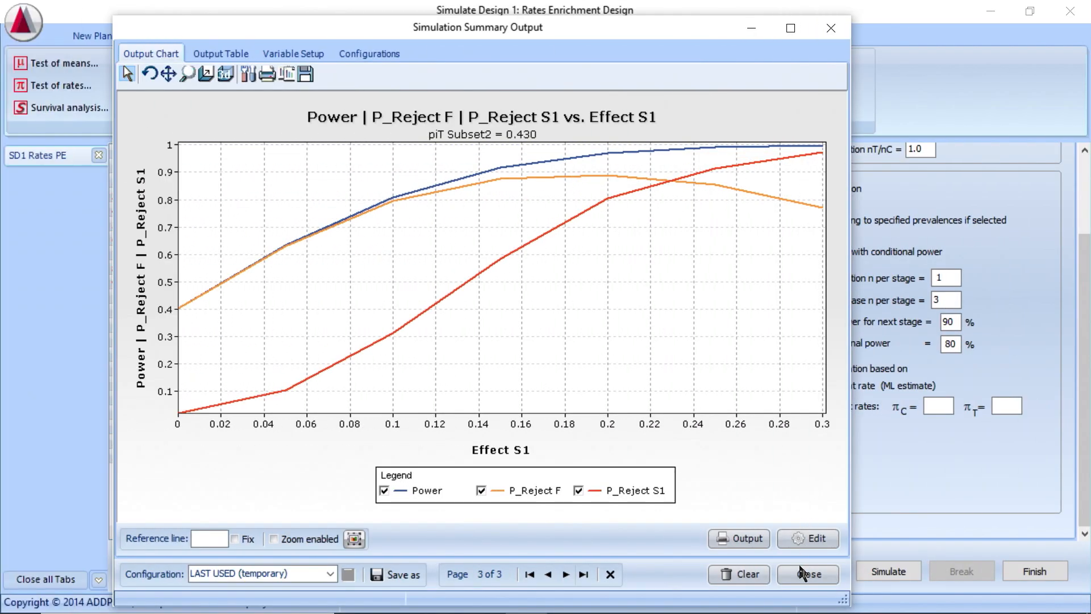
Add Total ASN to the chart's right y-axis values and show the updated output chart.
left_click(265, 54)
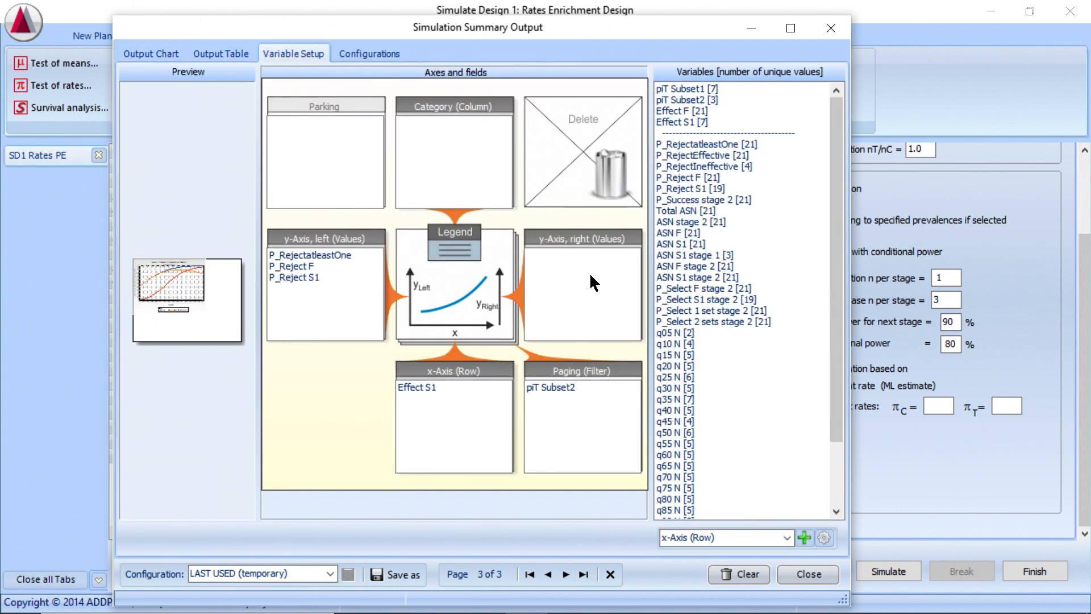
left_click(689, 212)
left_click_drag(690, 214, 587, 265)
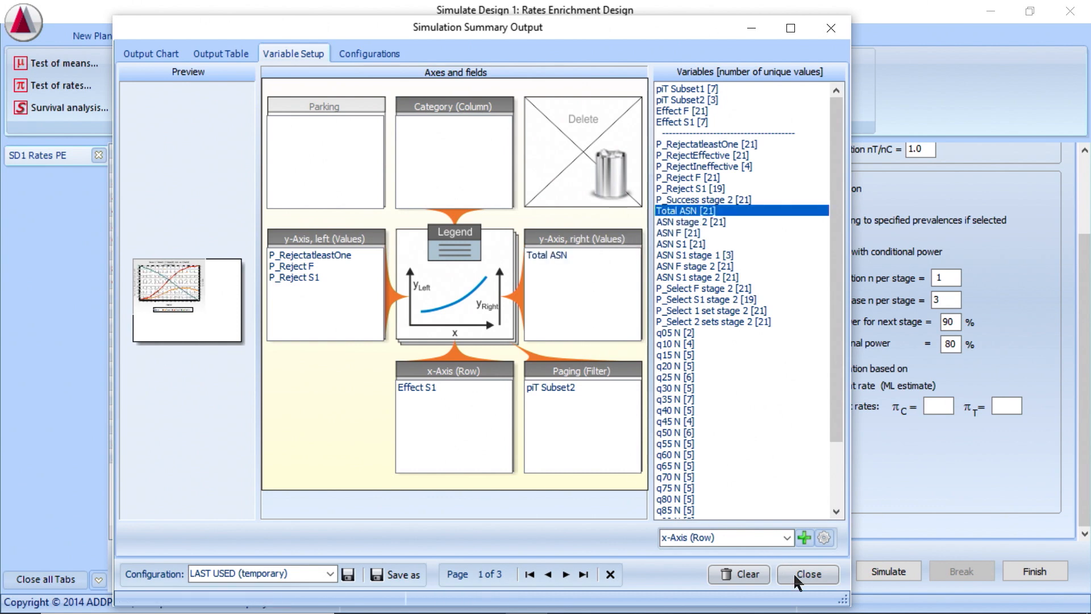
left_click(155, 55)
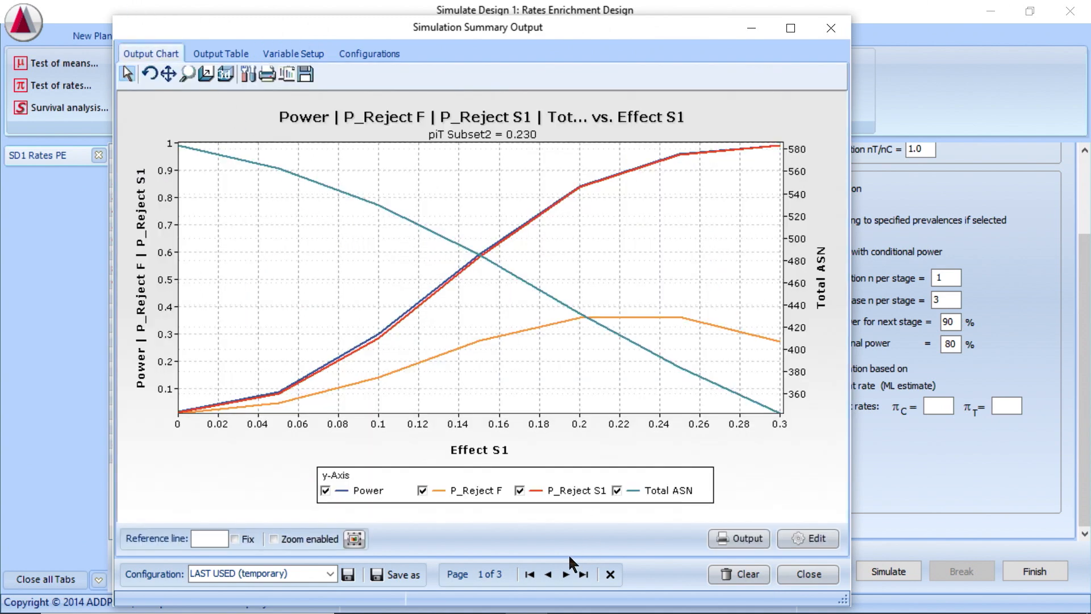
Compare Total ASN with the power curves on the remaining chart pages, and close the summary without saving the configuration changes.
left_click(567, 575)
left_click(567, 574)
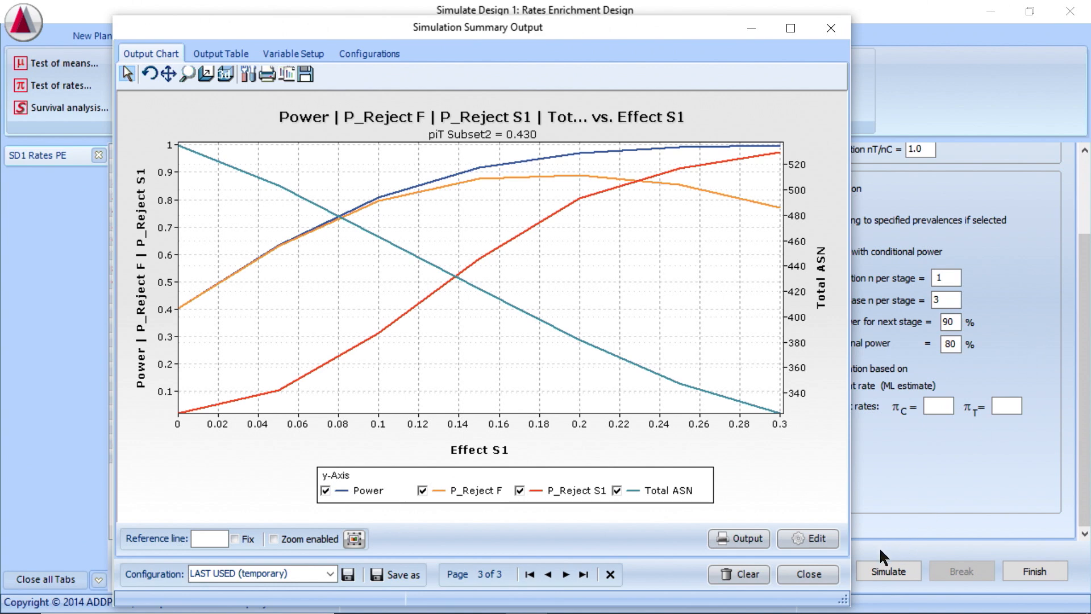
left_click(831, 28)
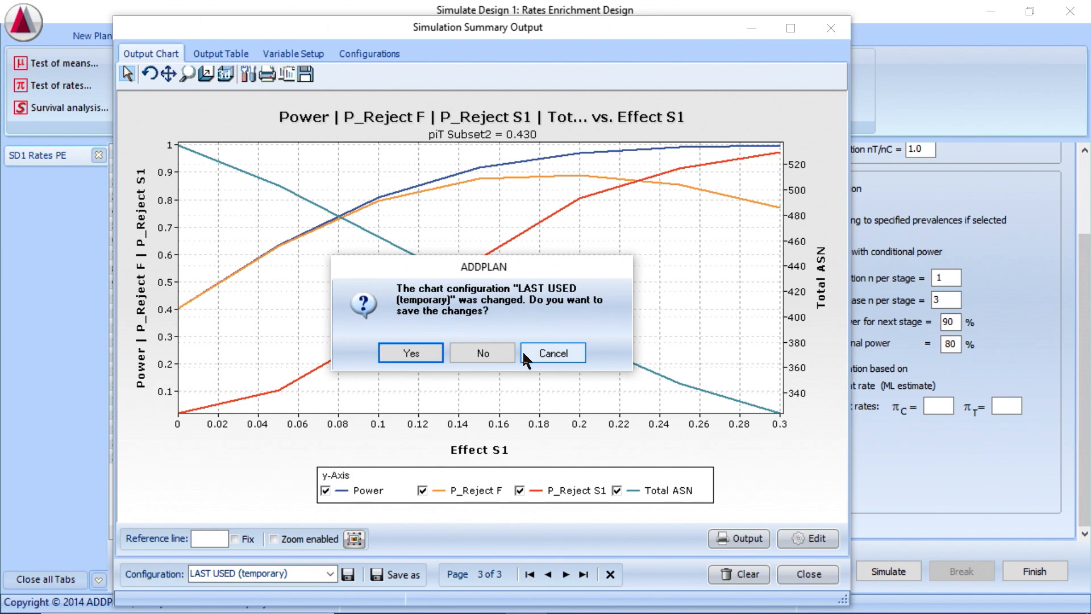
left_click(505, 350)
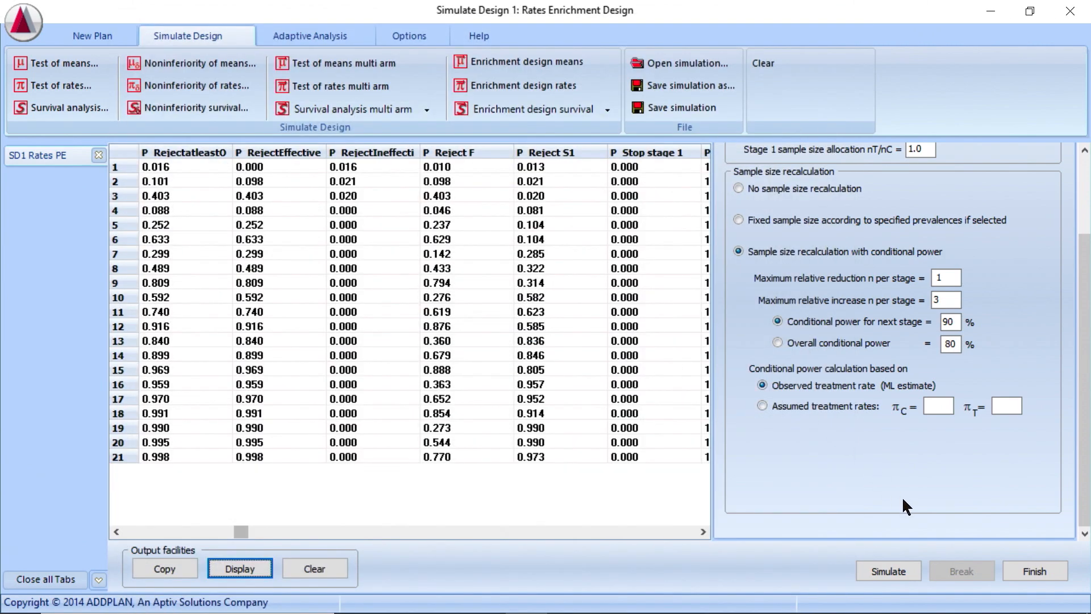
Clear the simulation results and replace unconditional analysis set selection with an effect threshold of 0.05.
left_click_drag(1086, 253, 1086, 171)
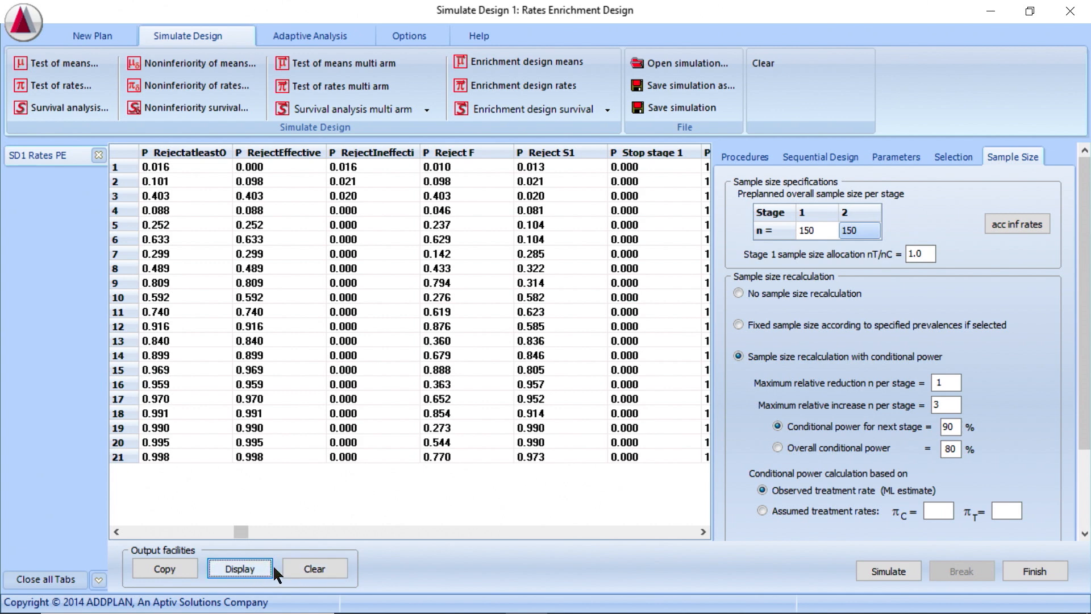
left_click(327, 563)
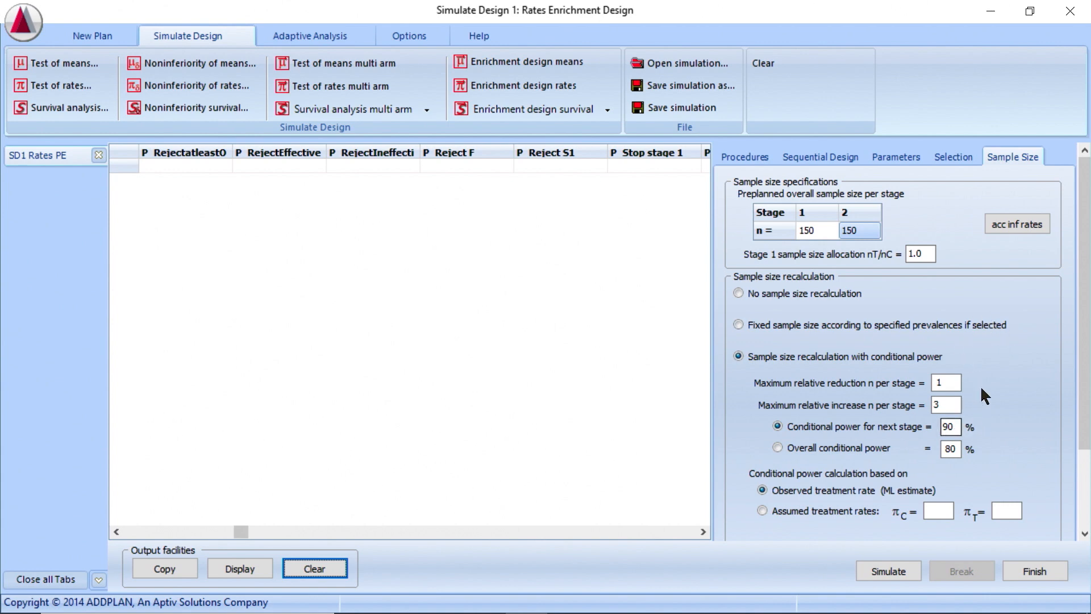
left_click(955, 162)
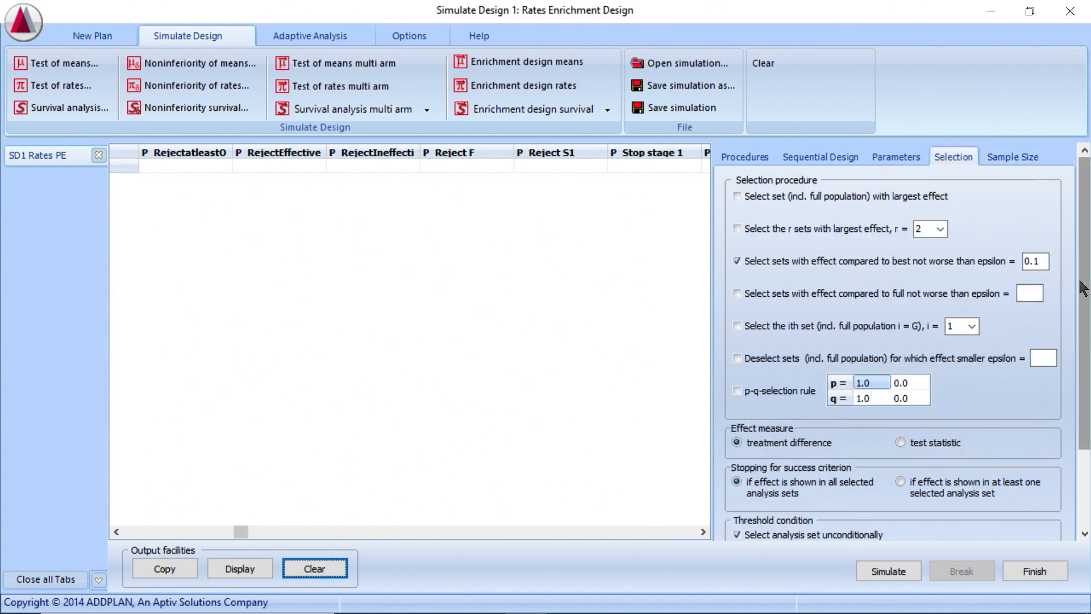
left_click_drag(1085, 289, 1085, 366)
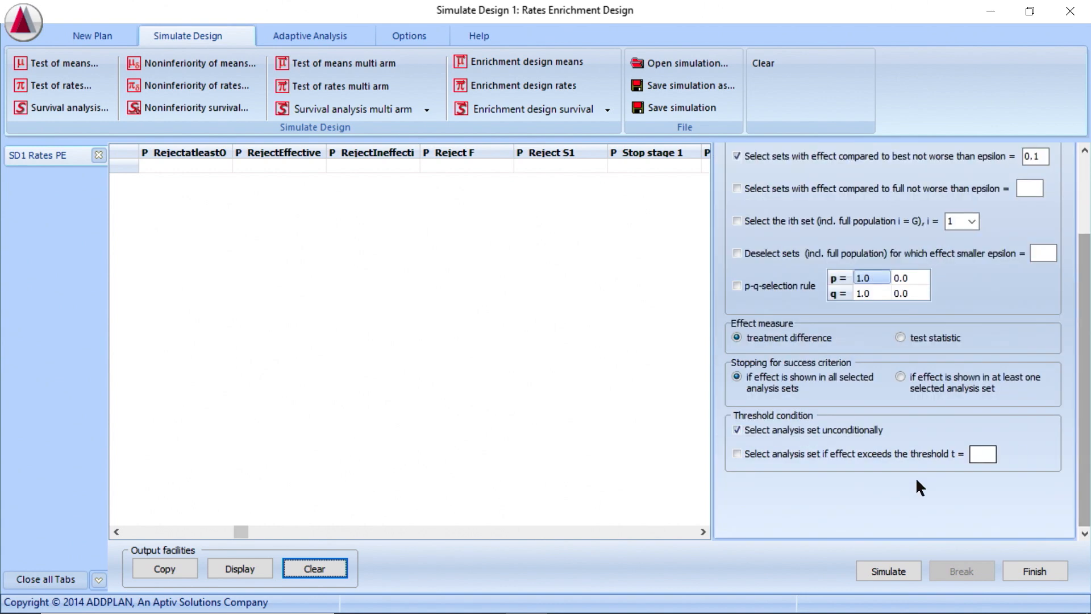
left_click(739, 452)
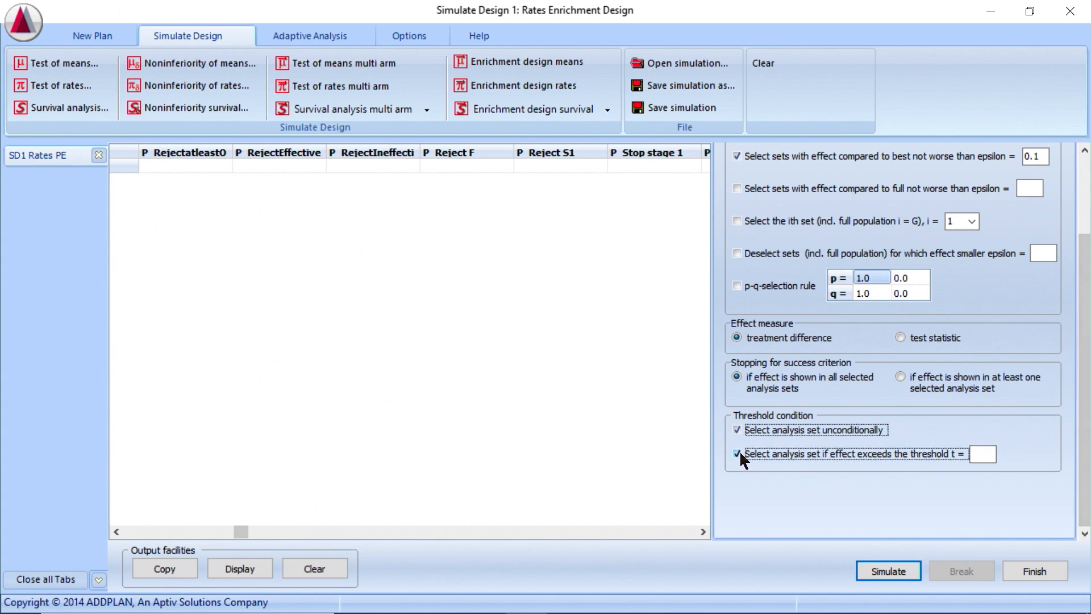
left_click(781, 430)
left_click(981, 453)
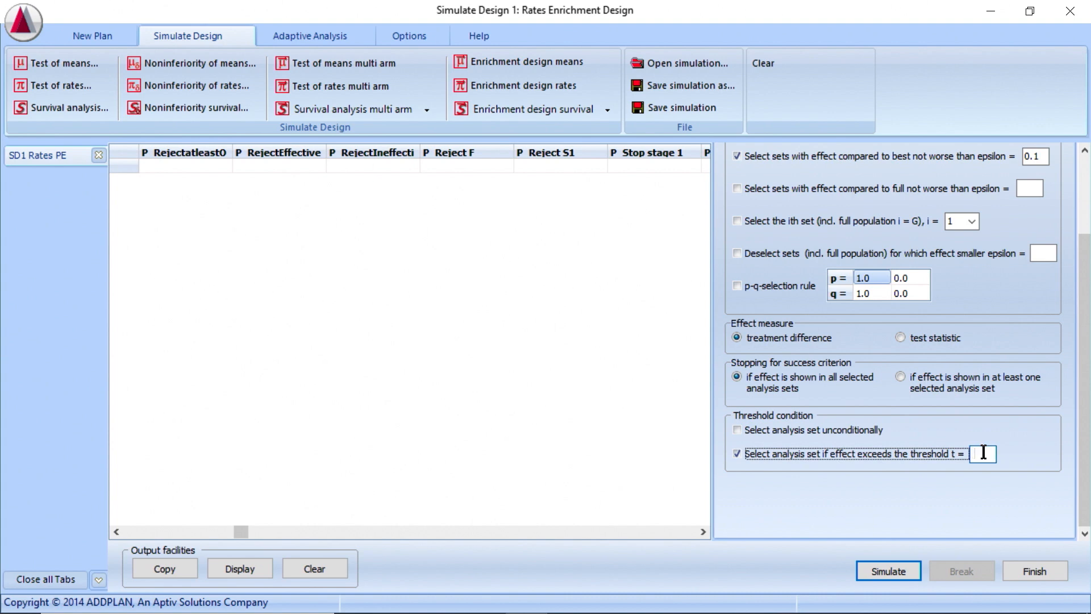
type("0.05")
Run the simulation and compare its power and Total ASN curves across the piT Subset2 chart pages.
left_click(886, 572)
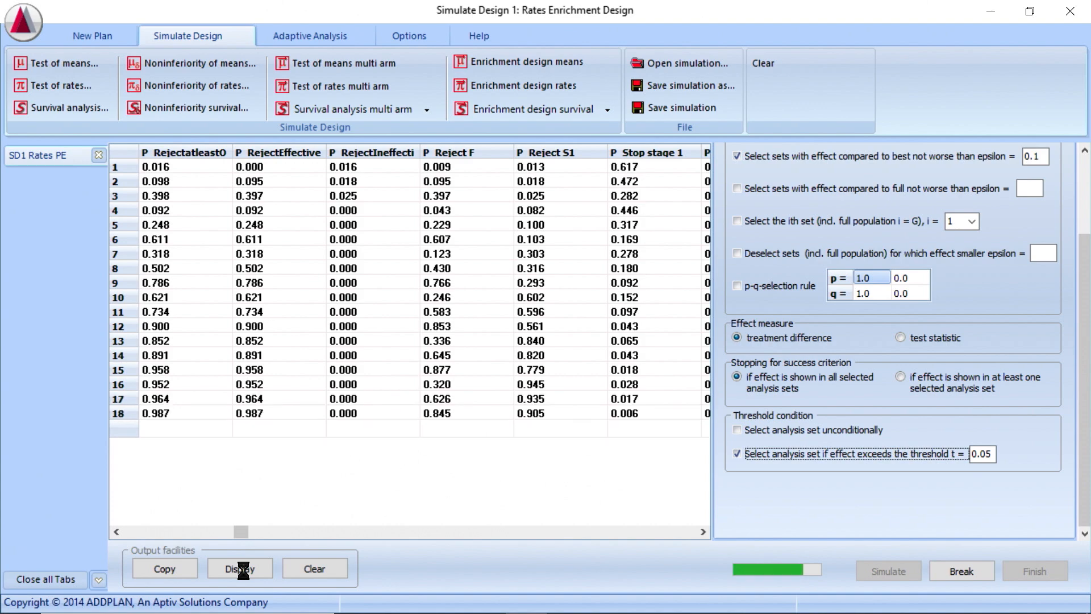
left_click(242, 567)
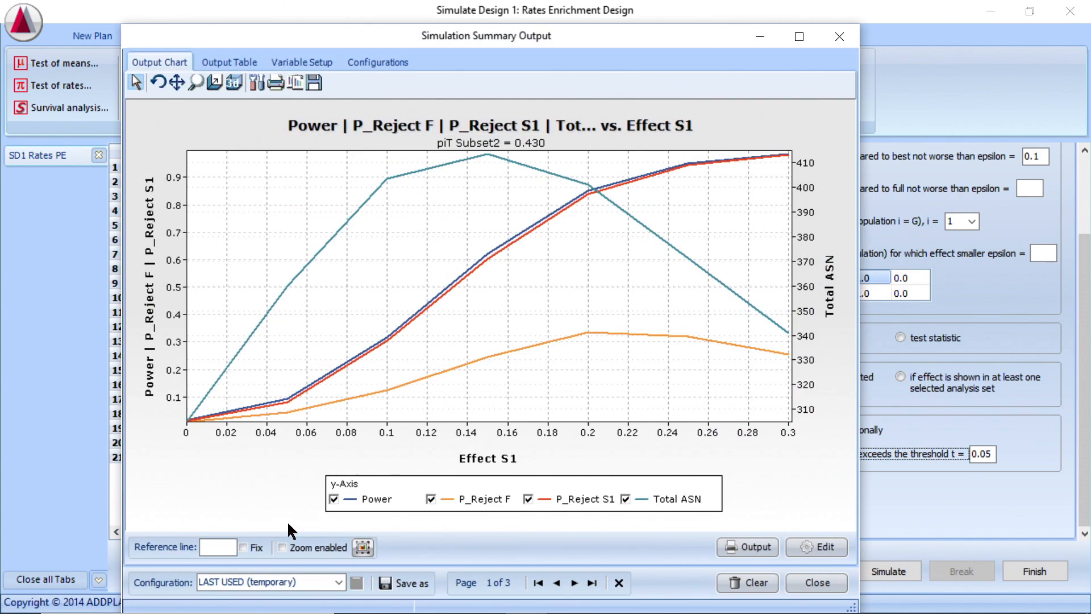
left_click(574, 584)
left_click(575, 583)
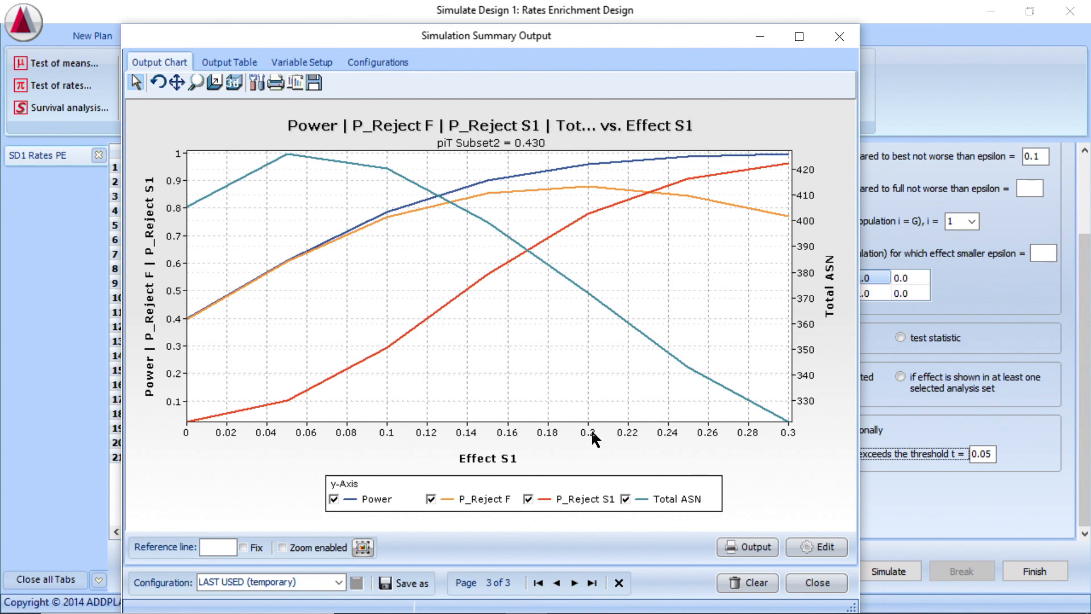
left_click(556, 583)
left_click(557, 583)
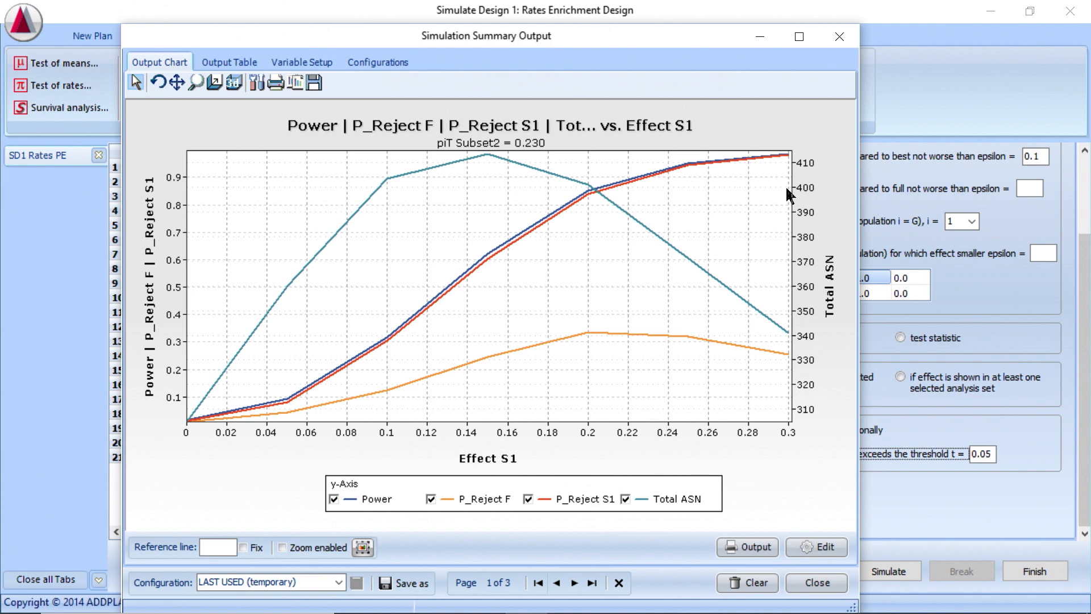
left_click(582, 584)
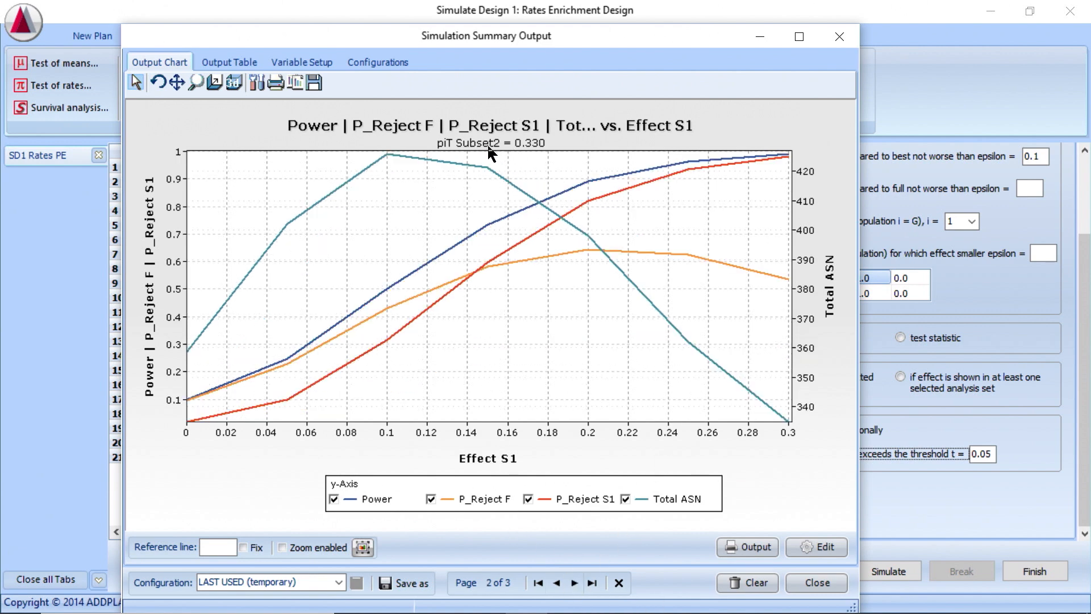